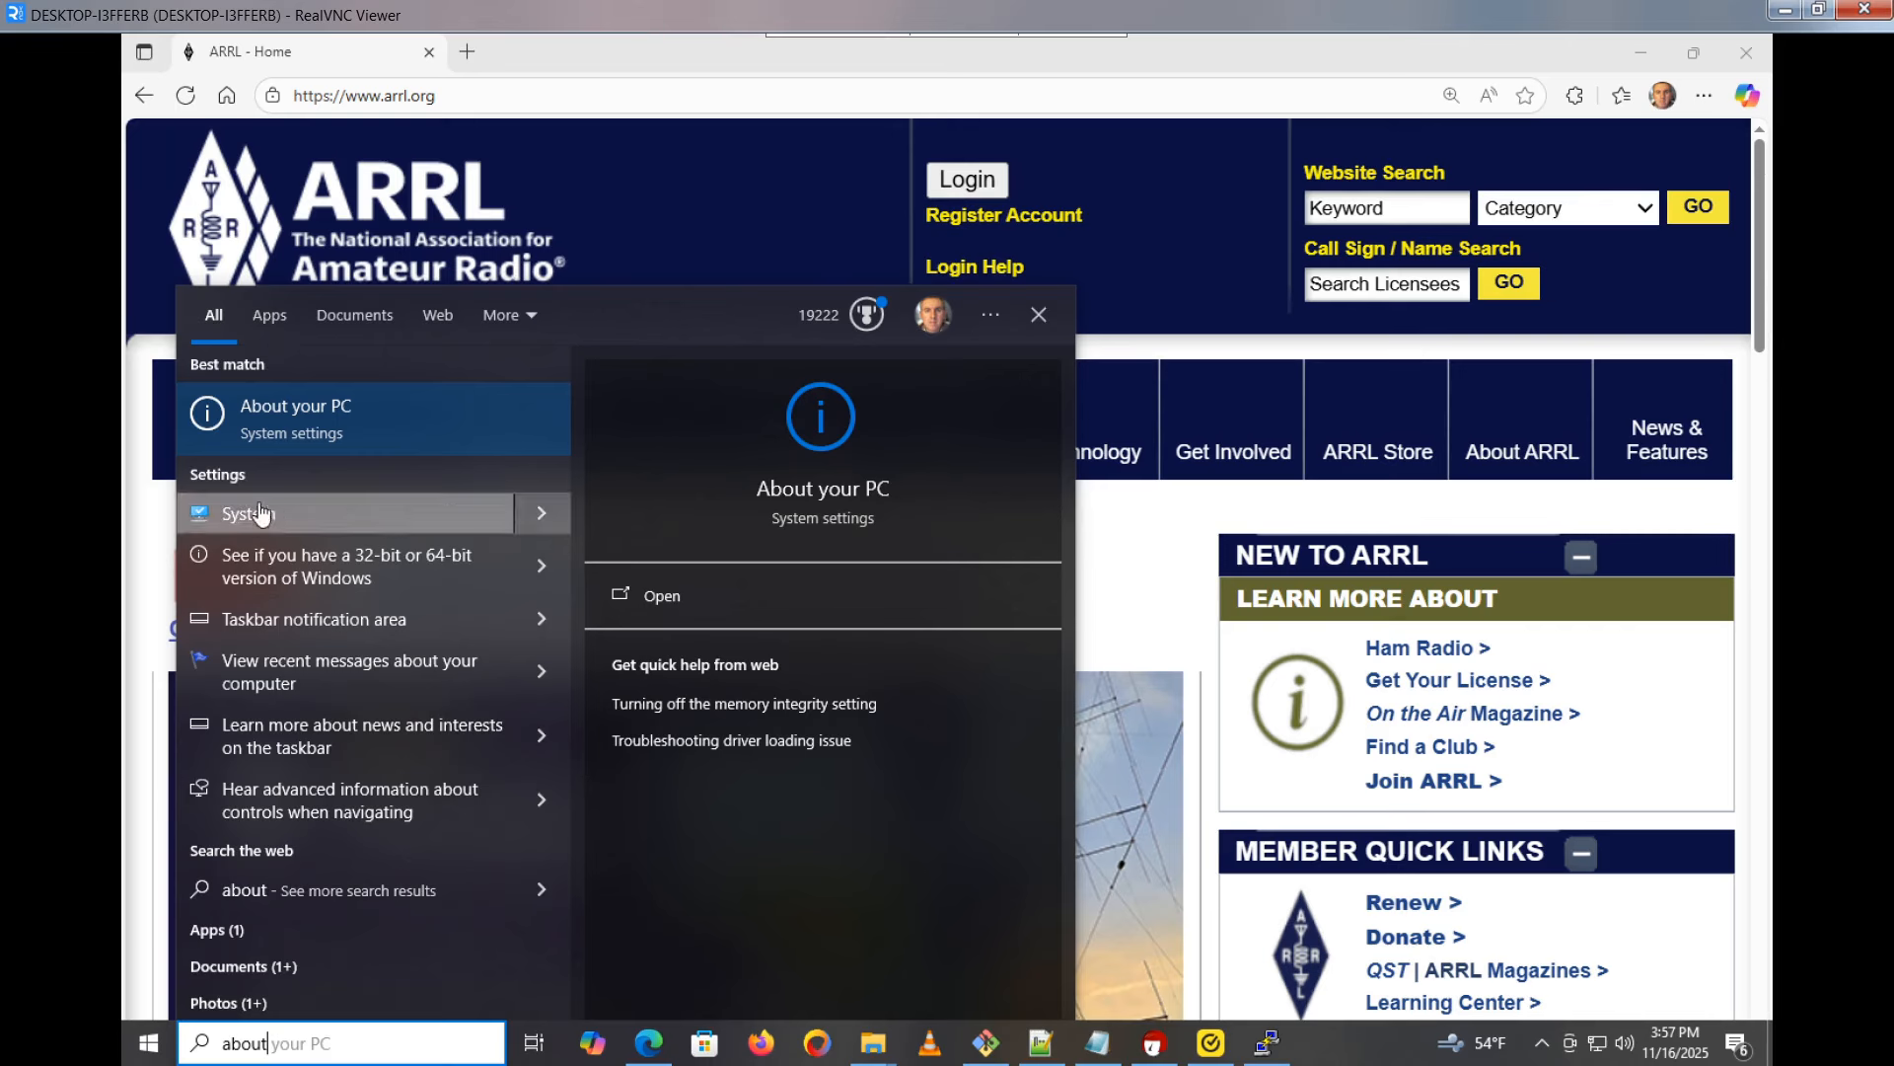
- Open the About your PC system settings to check whether the computer is 64-bit or 32-bit
{"action": "left_click", "coordinate": [281, 424]}
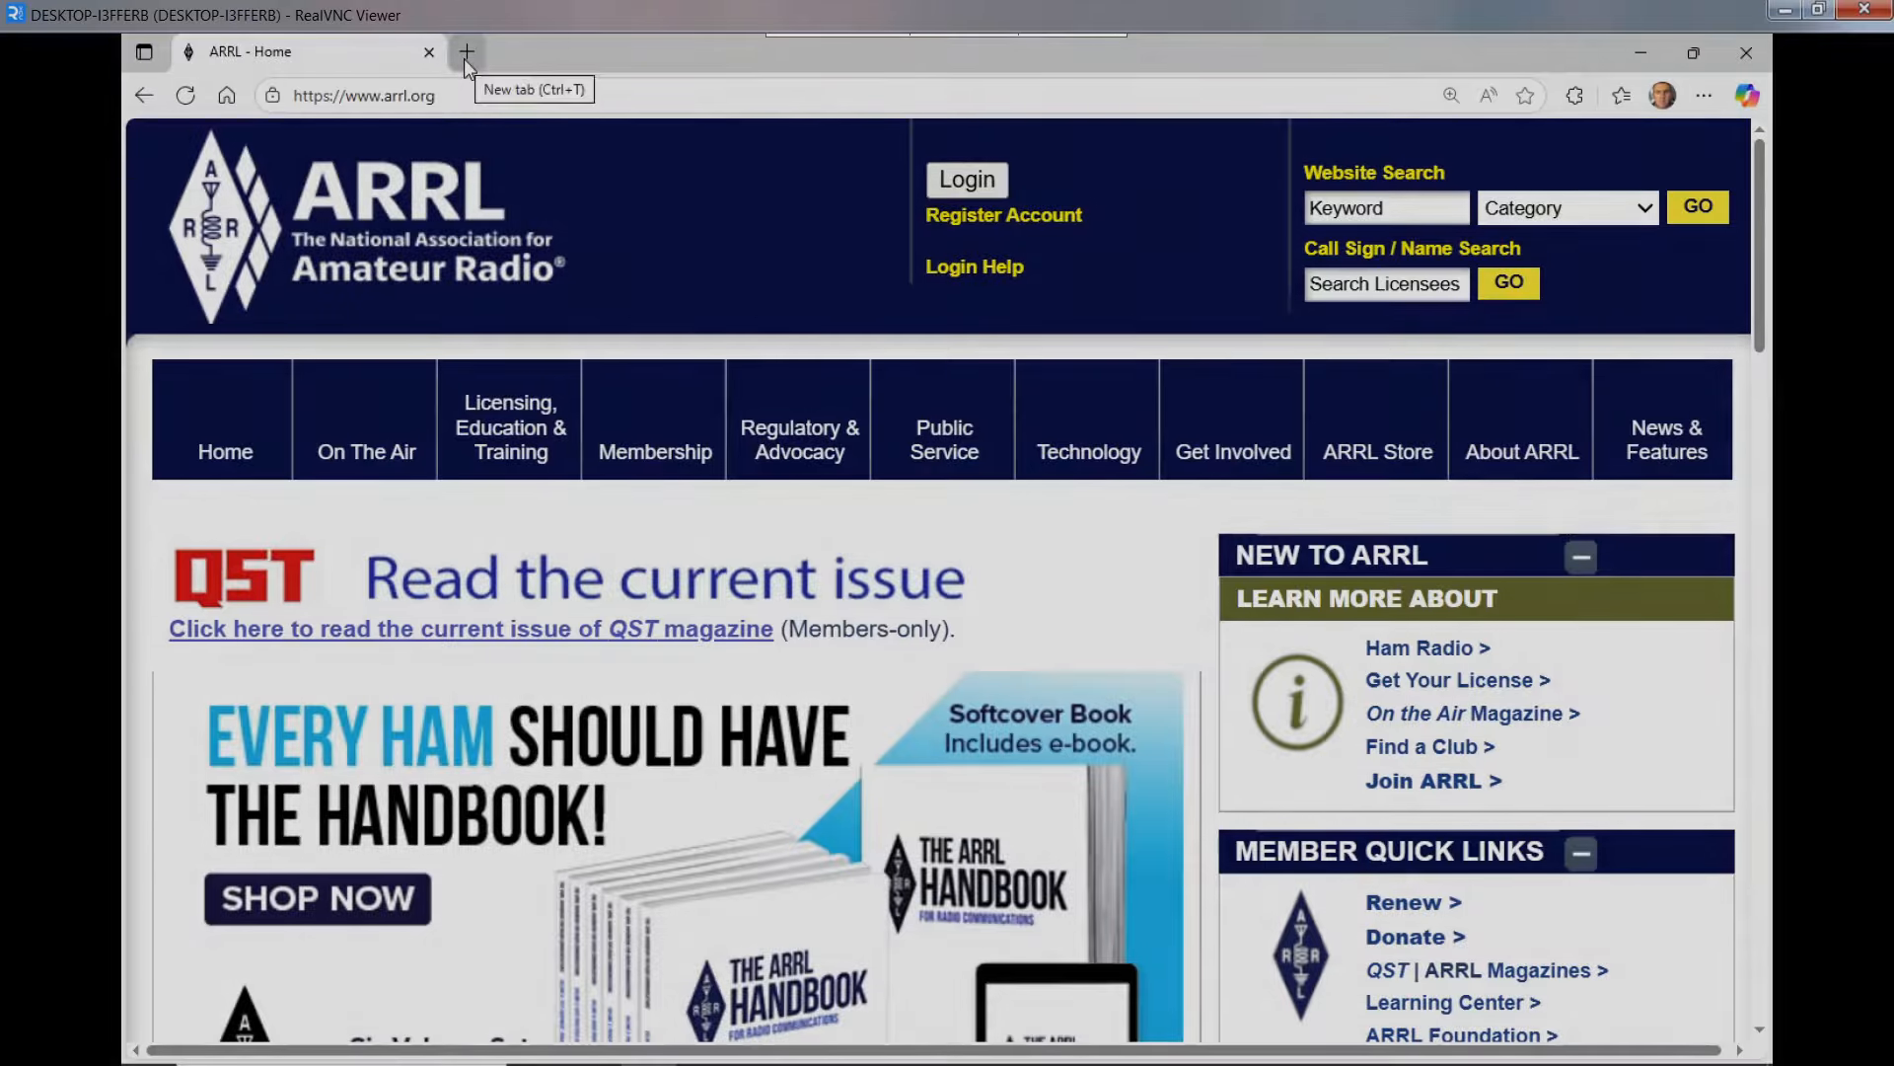
- Open the VarAC Wednesday site in a new browser tab and enable and accept all services in its privacy settings
{"action": "left_click", "coordinate": [466, 54]}
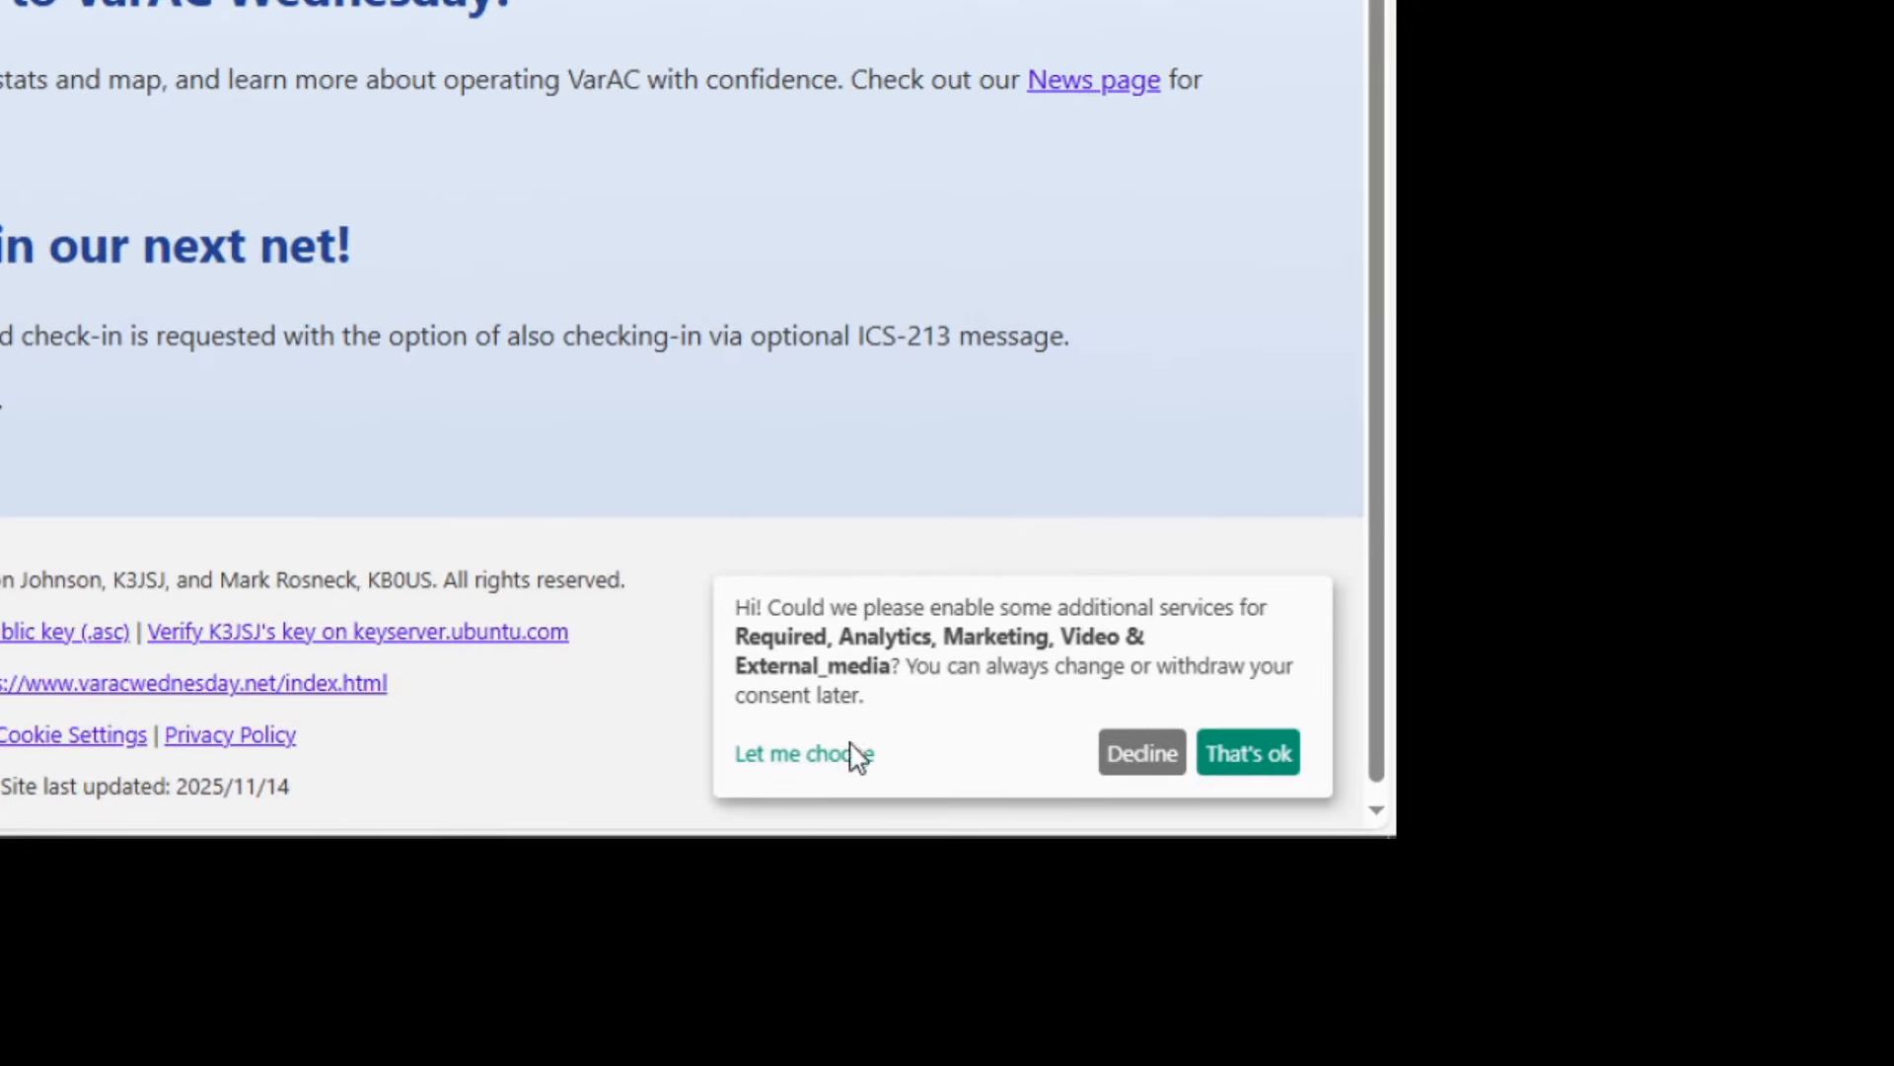
{"action": "left_click", "coordinate": [833, 770]}
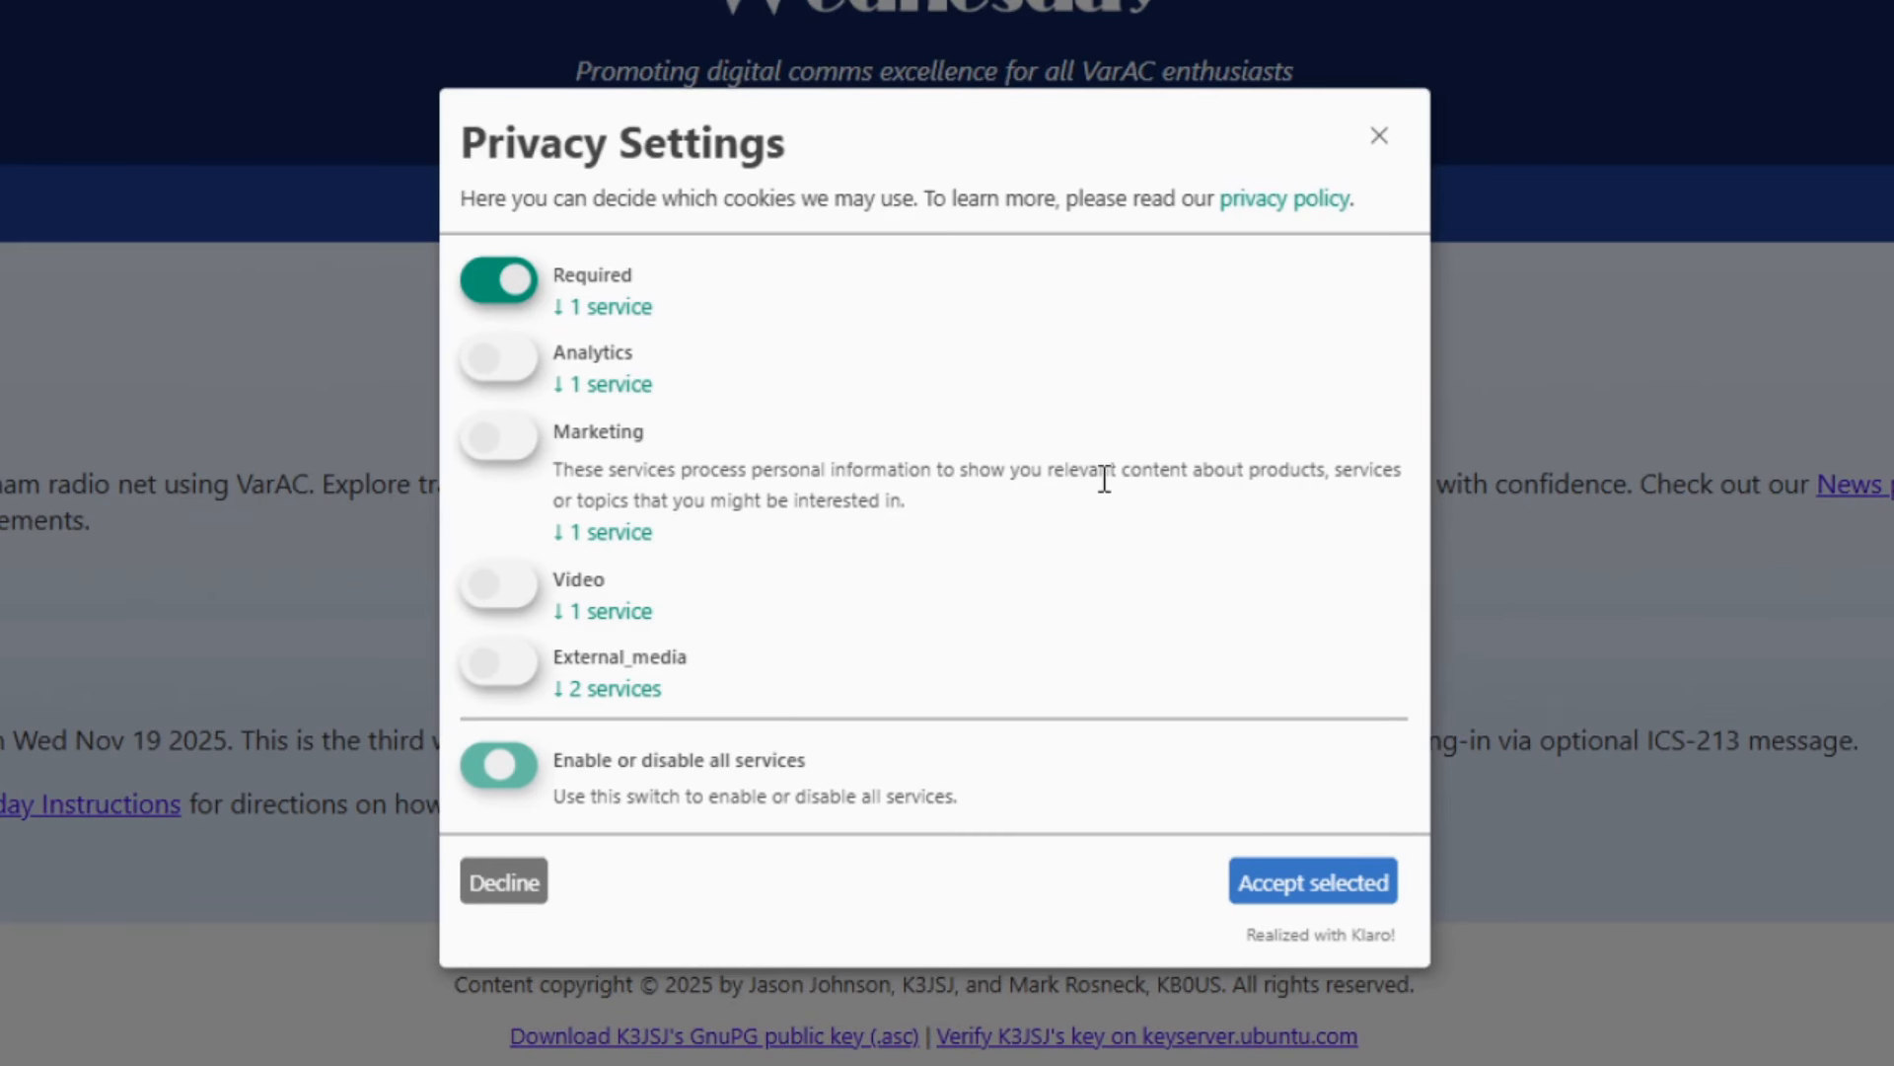
{"action": "left_click", "coordinate": [517, 786]}
{"action": "left_click", "coordinate": [517, 787]}
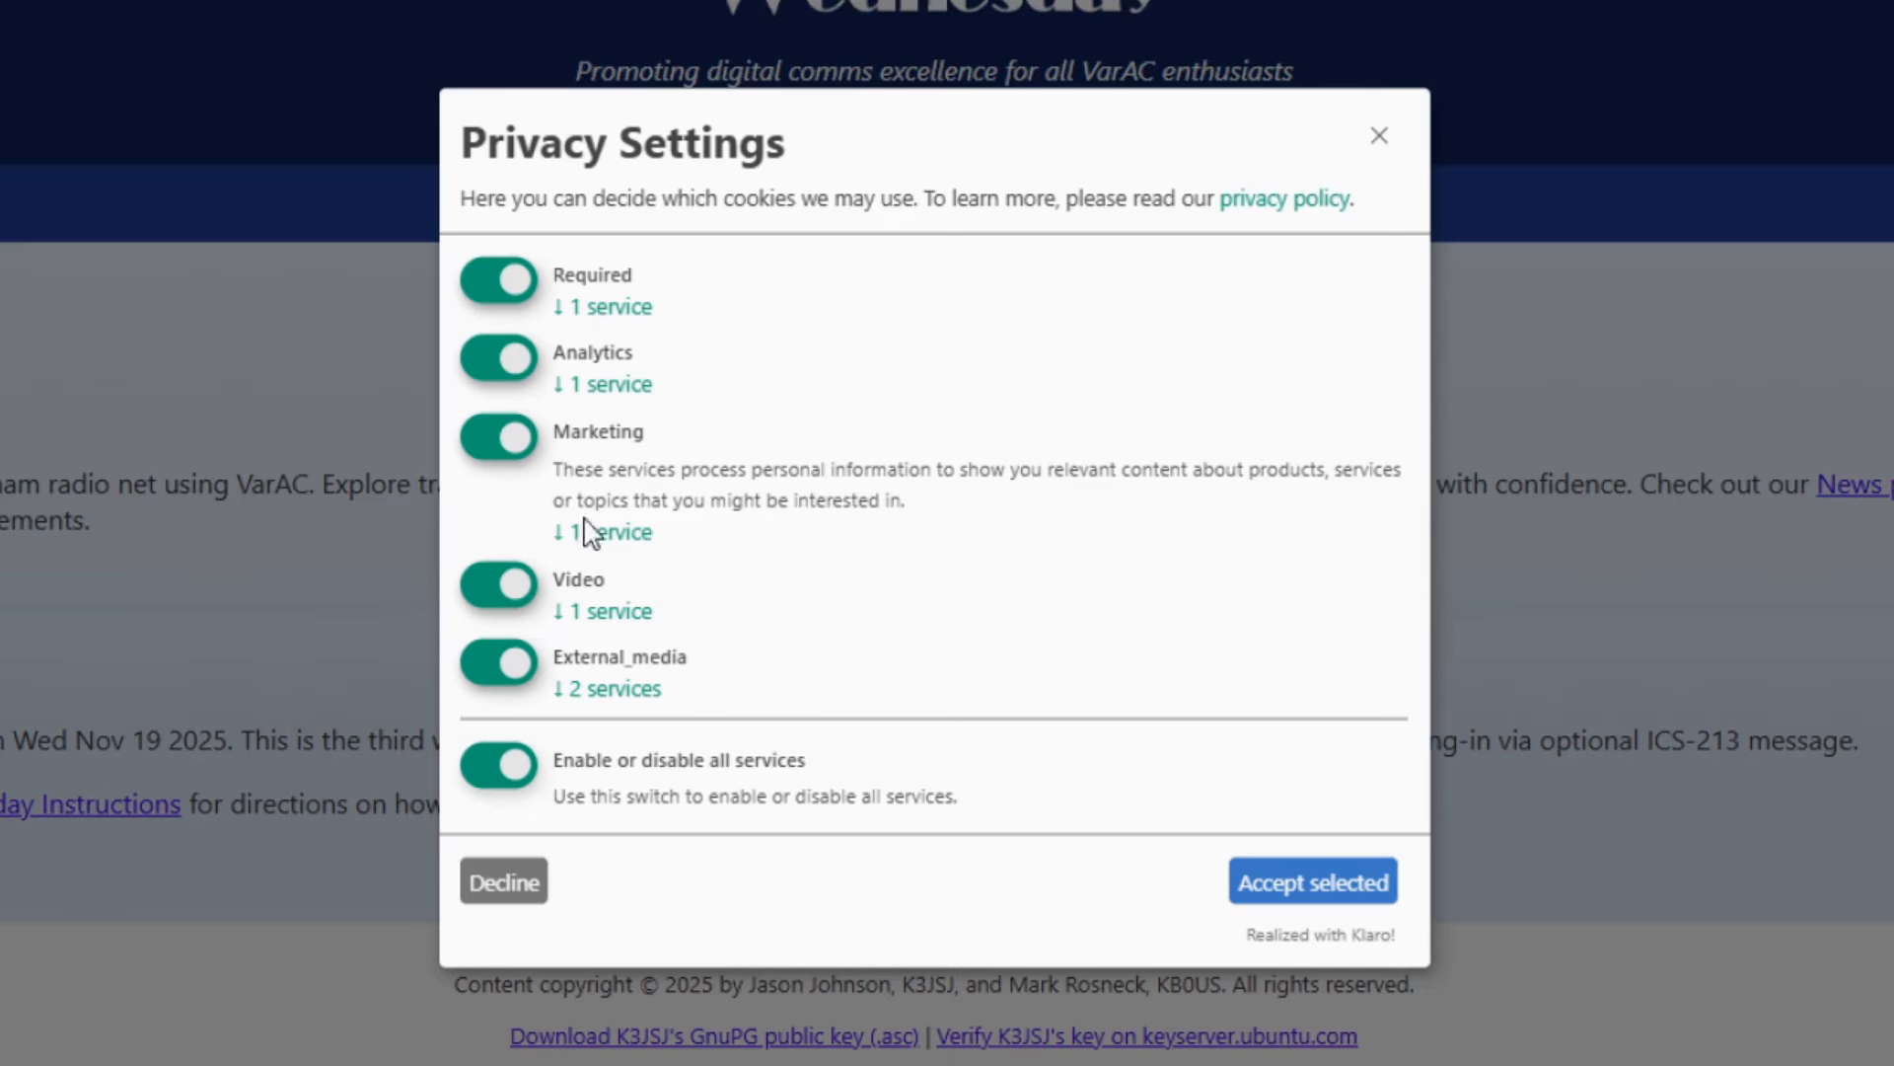
{"action": "left_click", "coordinate": [1275, 893]}
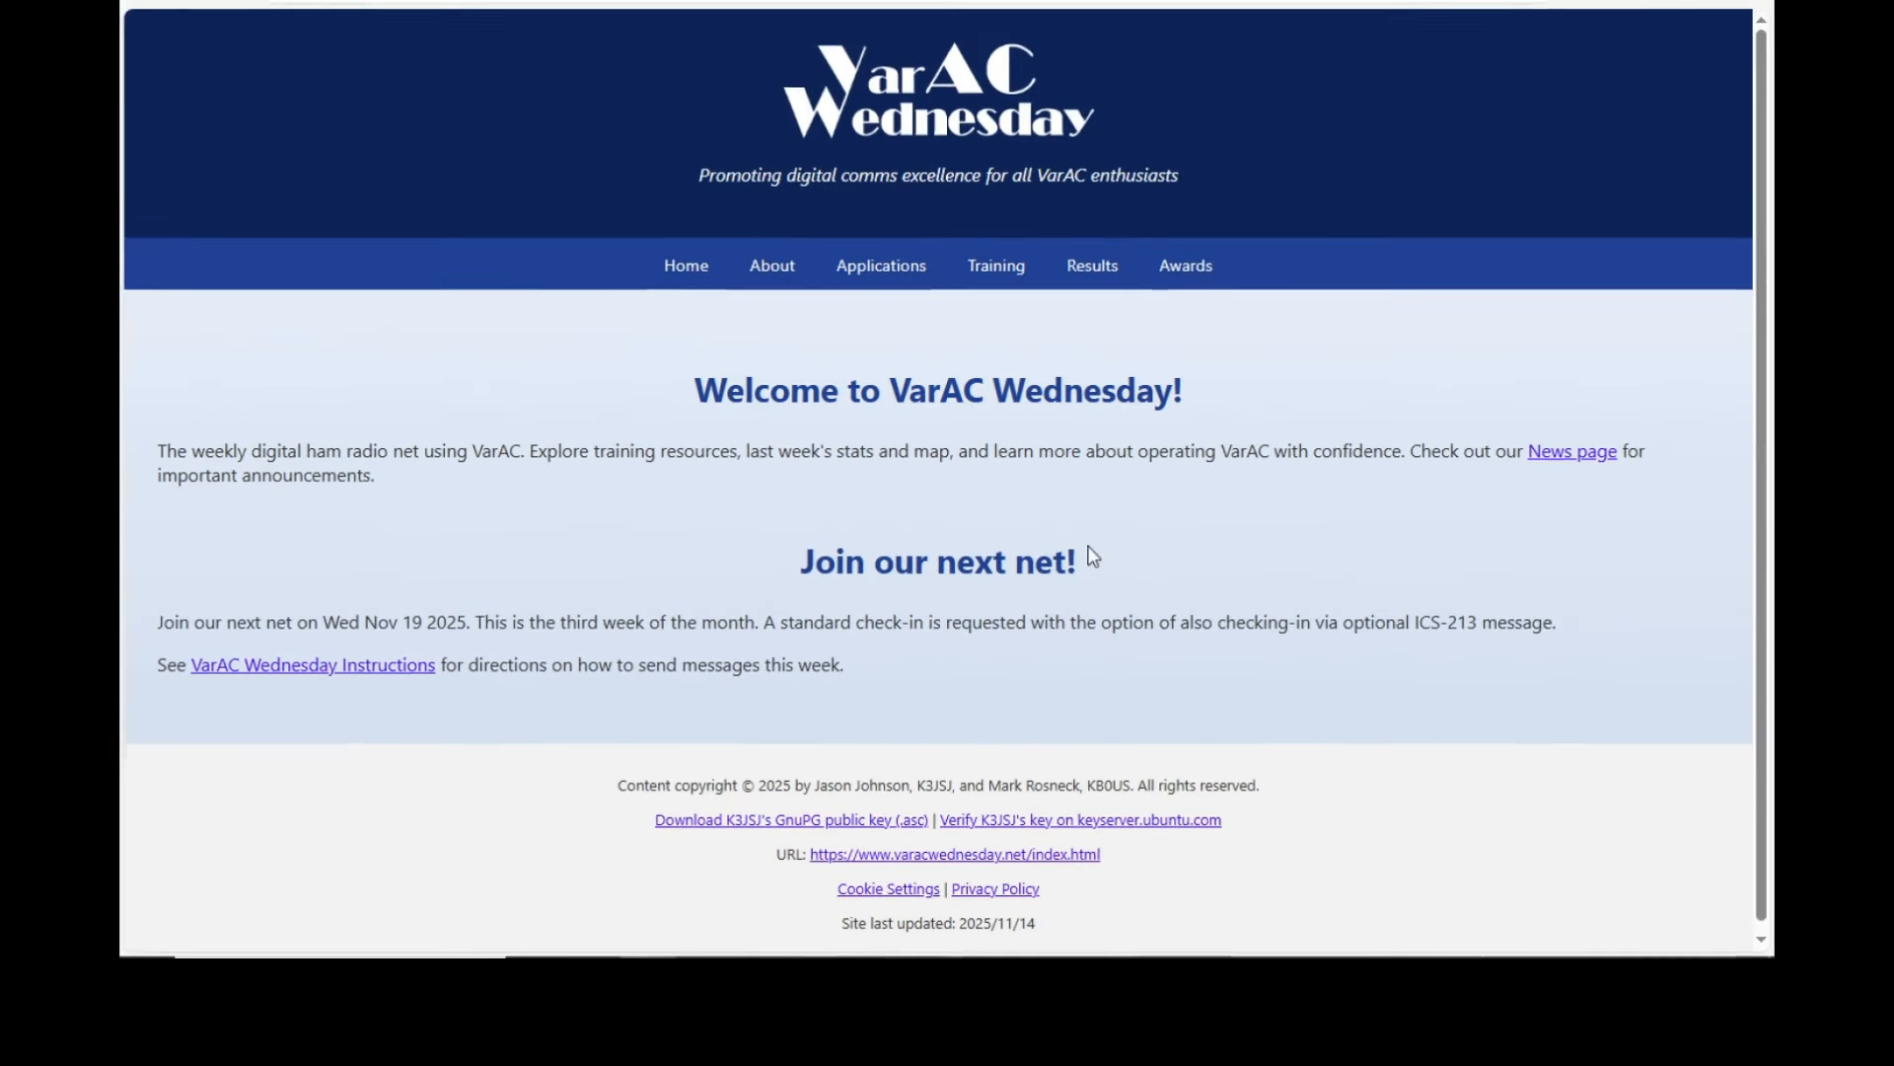
- Download Superstation v0.1.7.4 (64-bit) from the site's SUPERSTATION application page and show the downloaded zip in its folder
{"action": "mouse_move", "coordinate": [898, 283]}
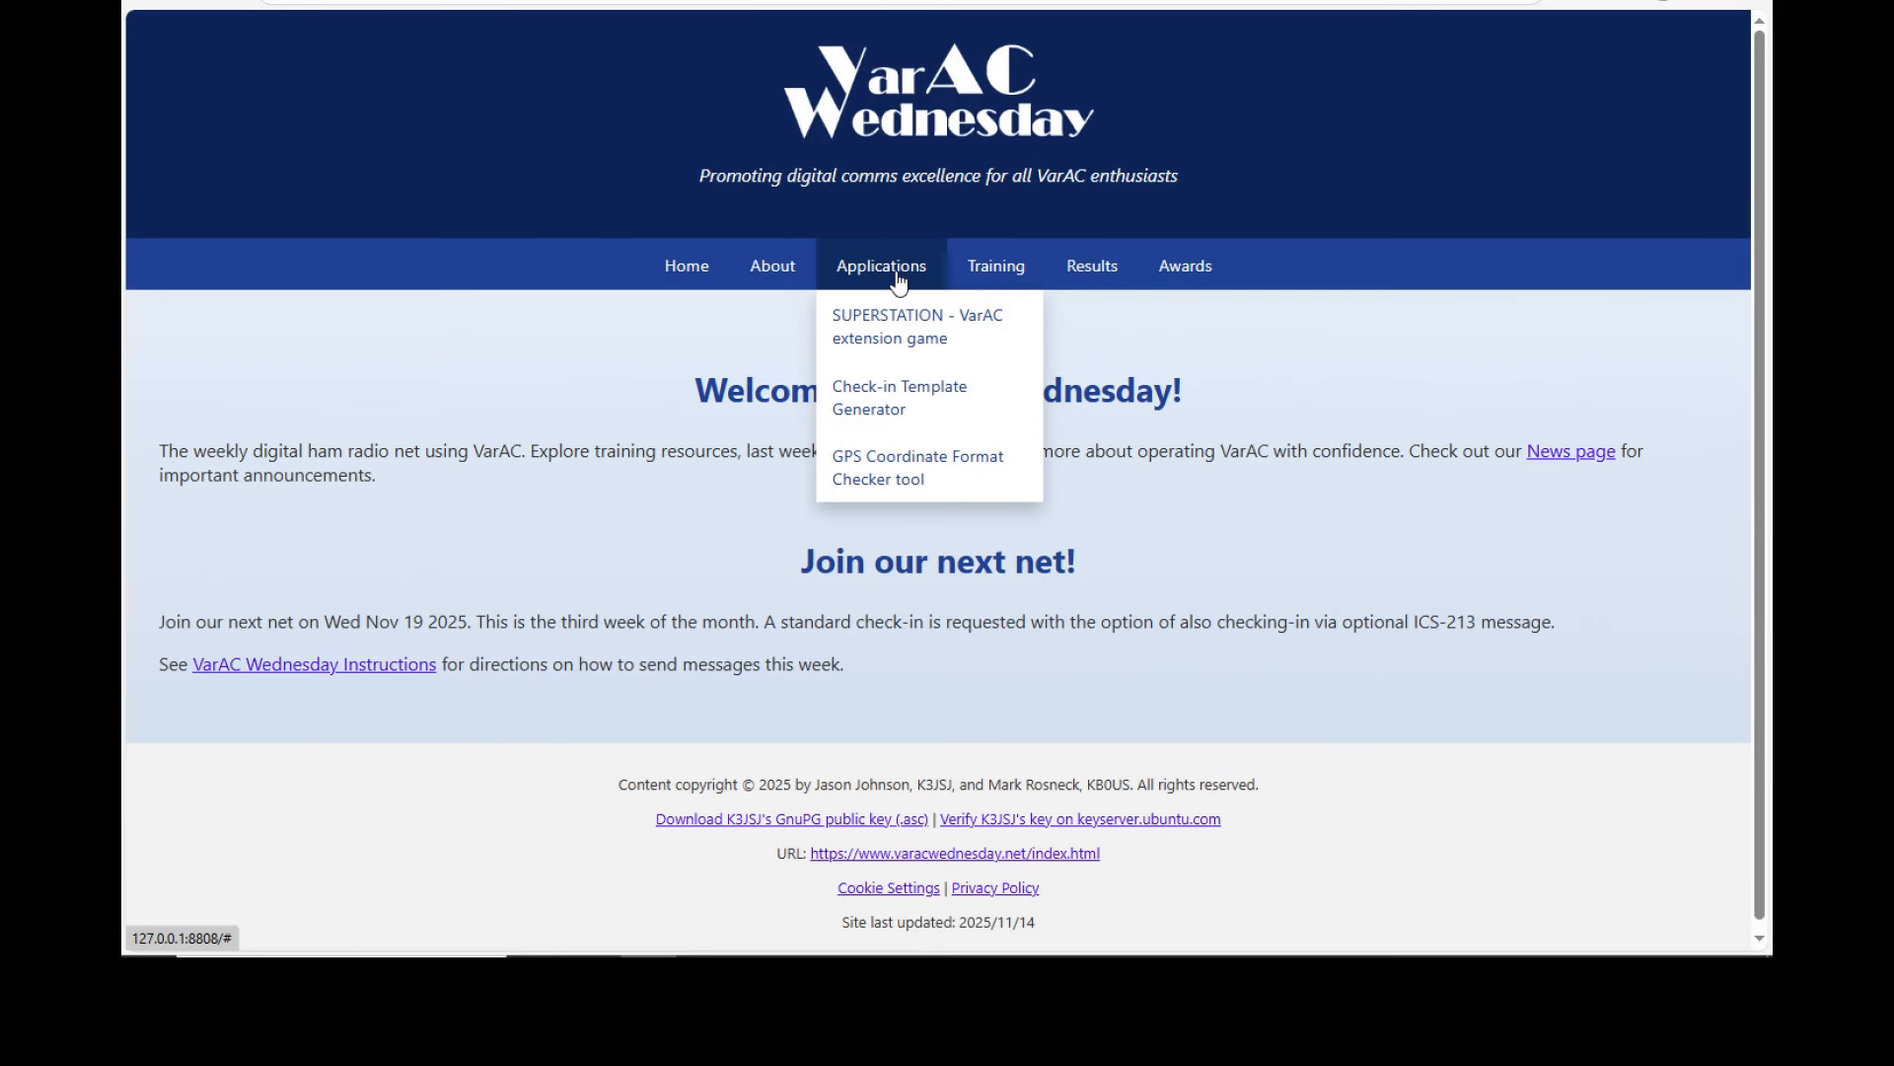
{"action": "left_click", "coordinate": [880, 345]}
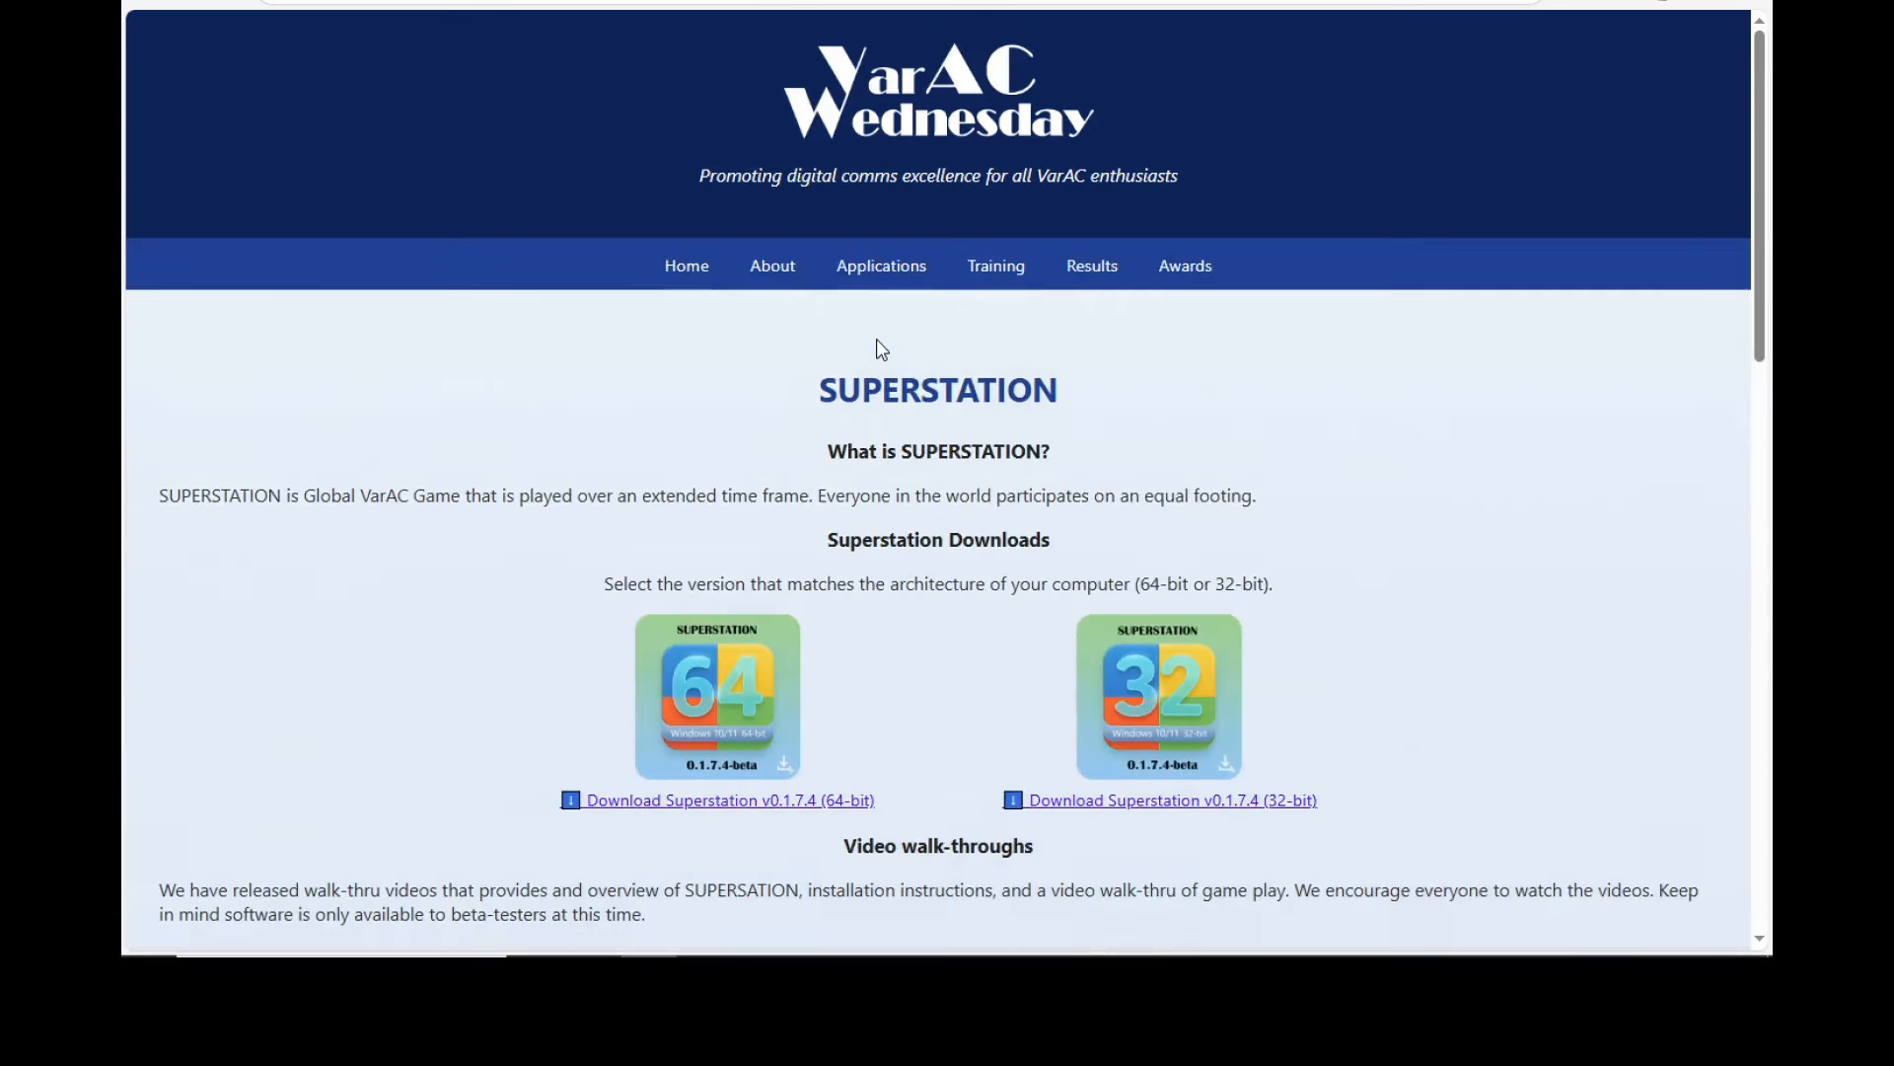
{"action": "scroll", "coordinate": [877, 341], "scroll_direction": "down", "scroll_amount": 1}
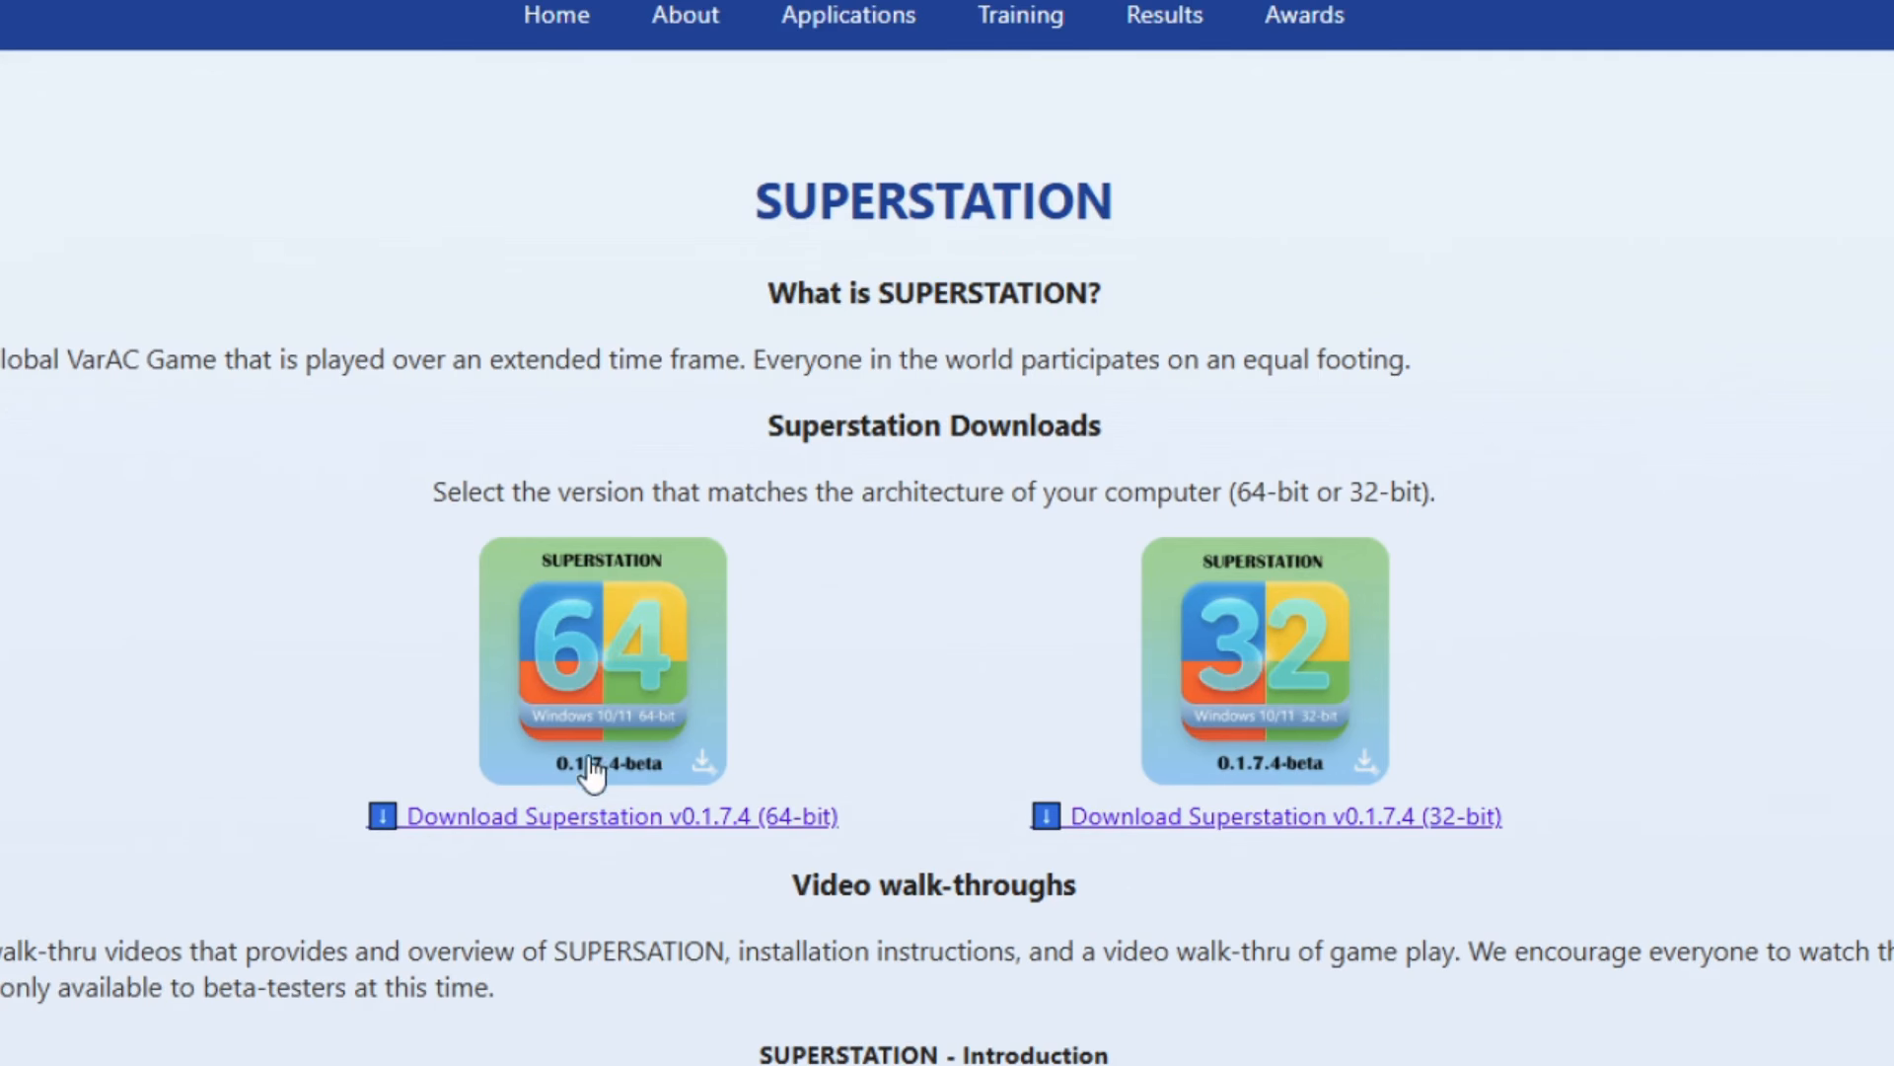
{"action": "left_click", "coordinate": [578, 834]}
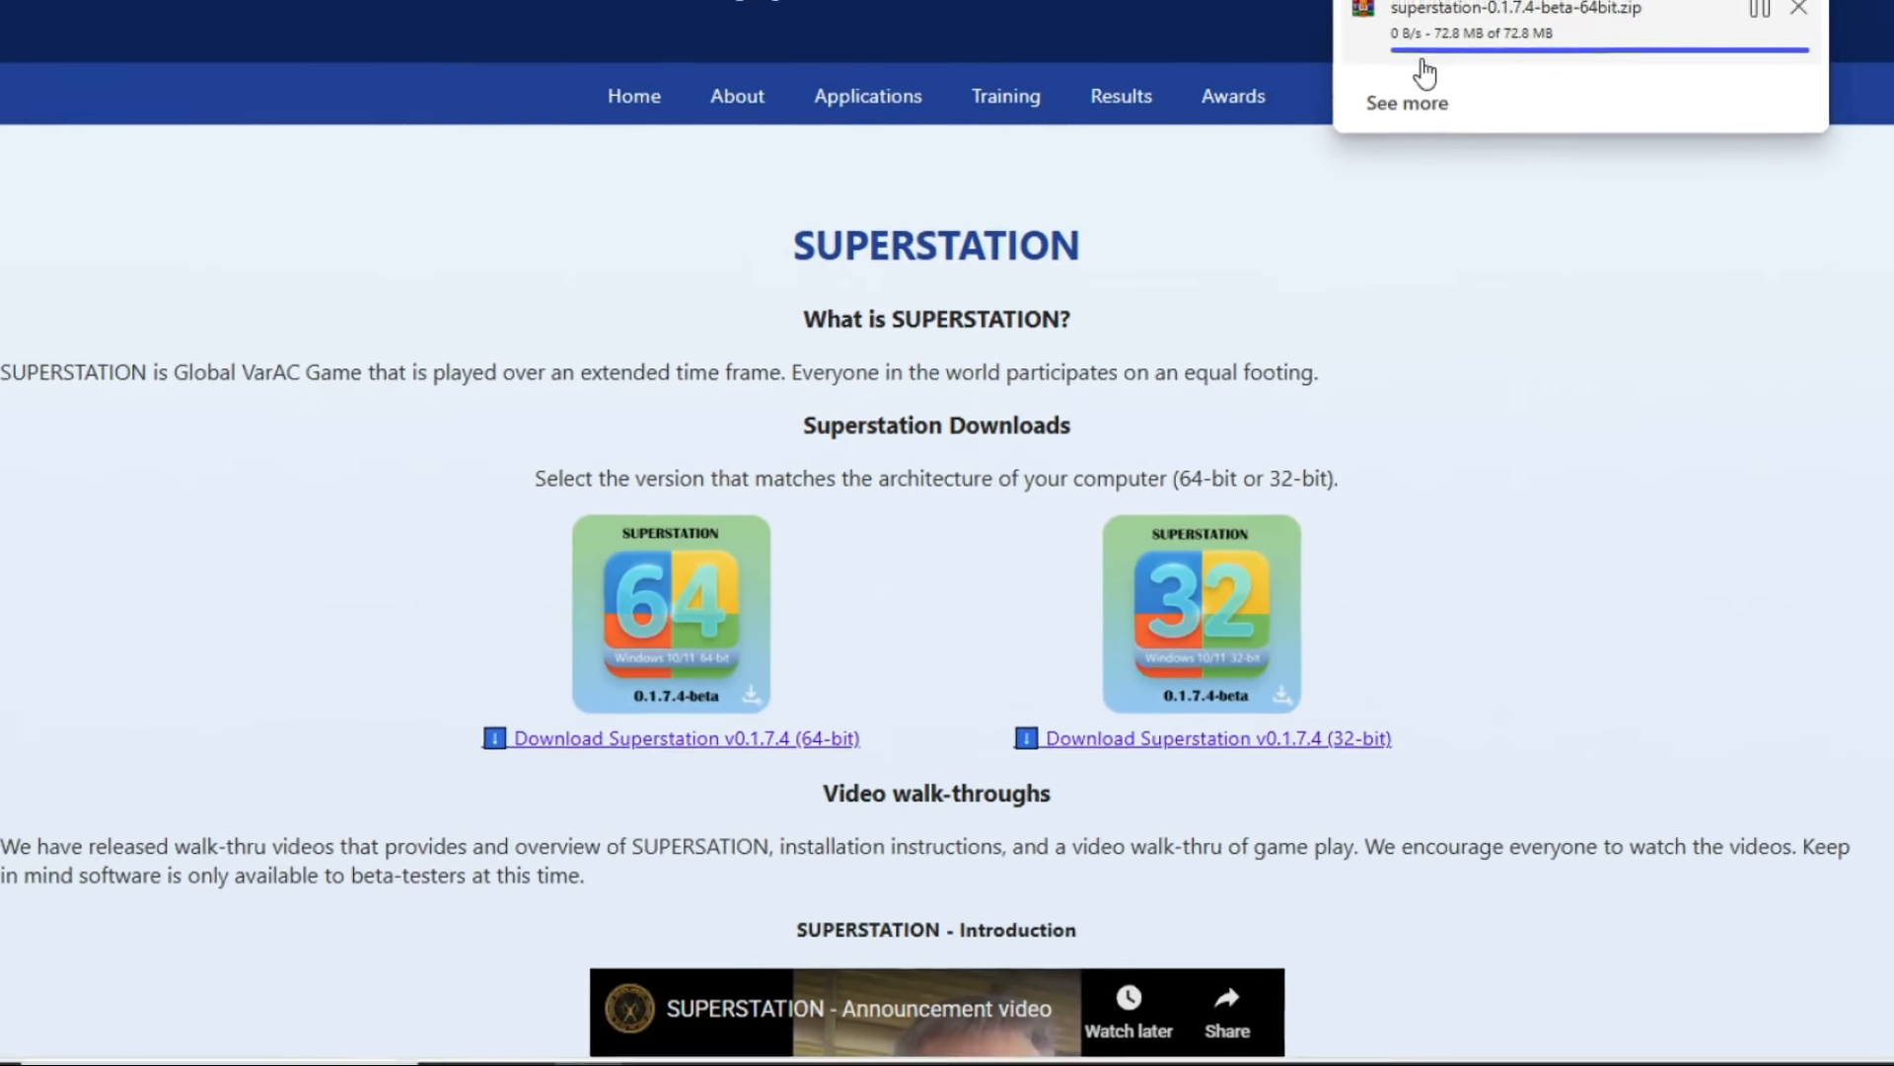
{"action": "mouse_move", "coordinate": [1711, 35]}
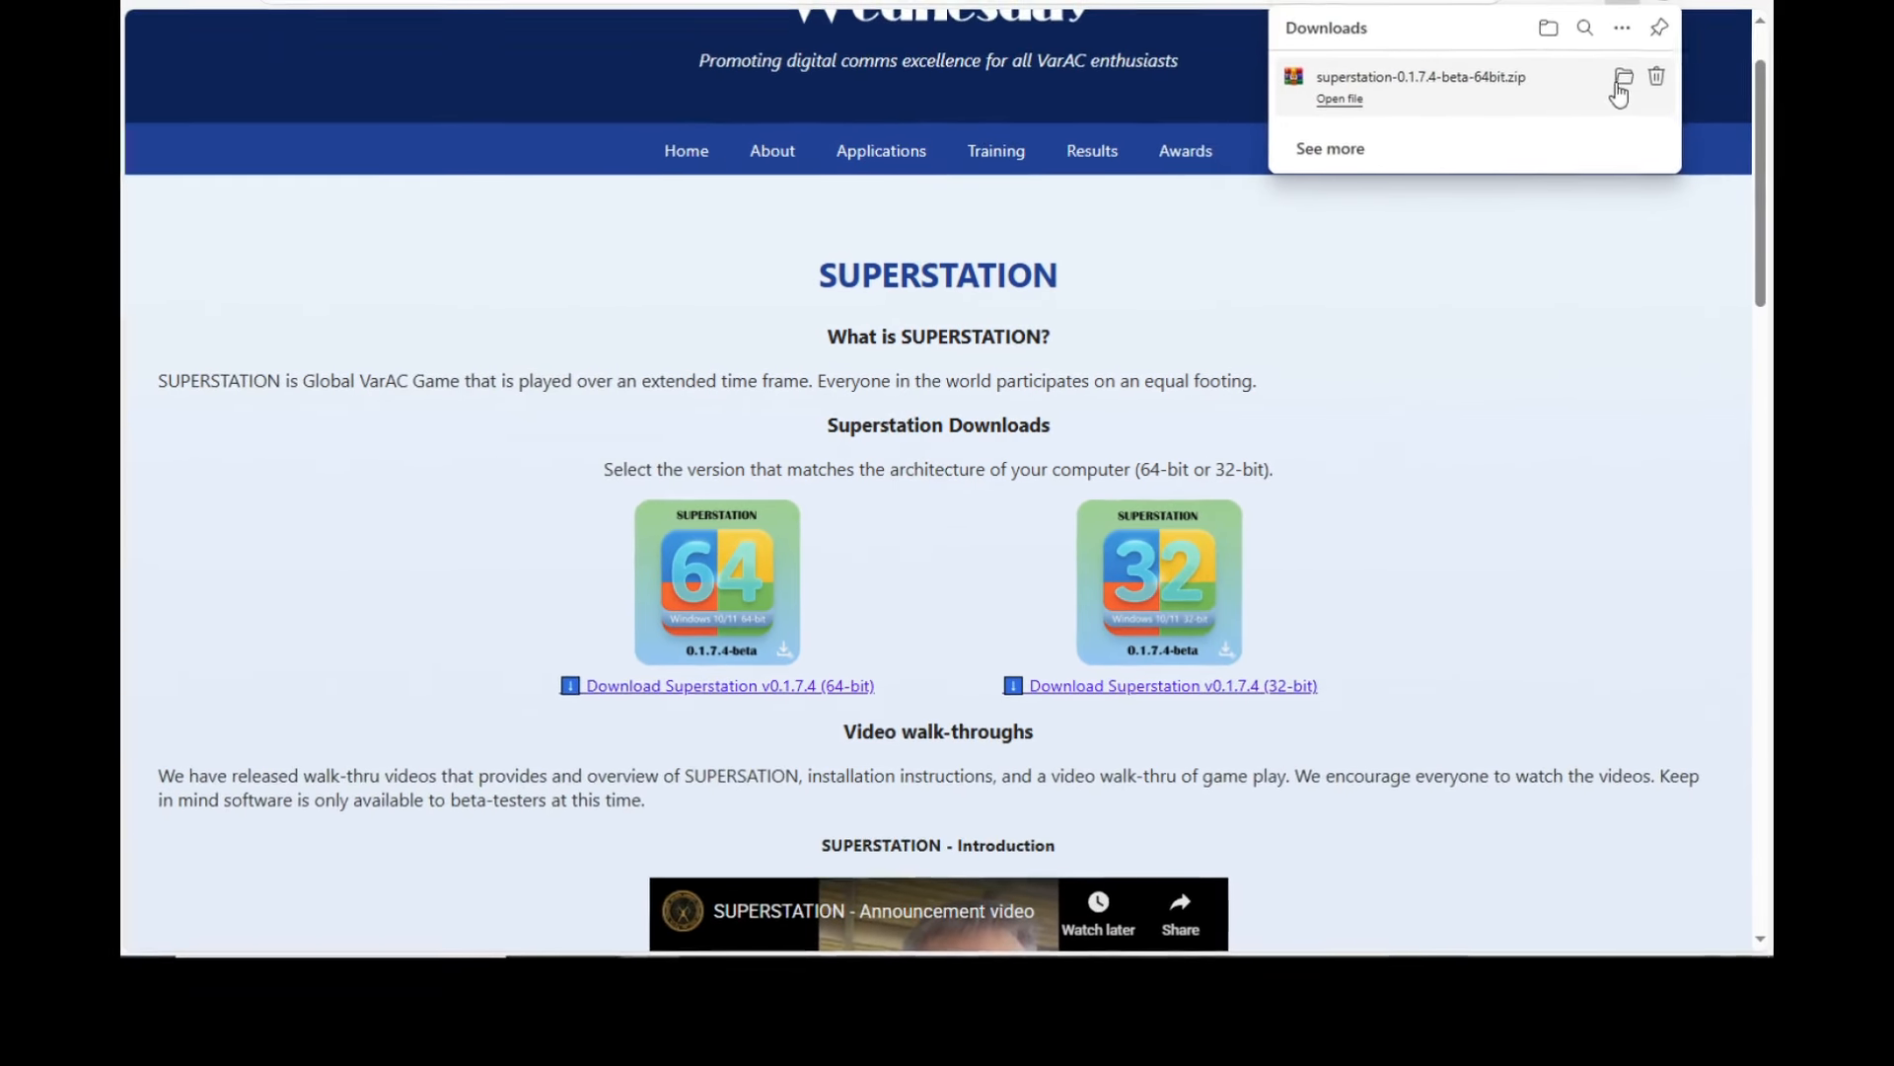
{"action": "left_click", "coordinate": [1624, 81]}
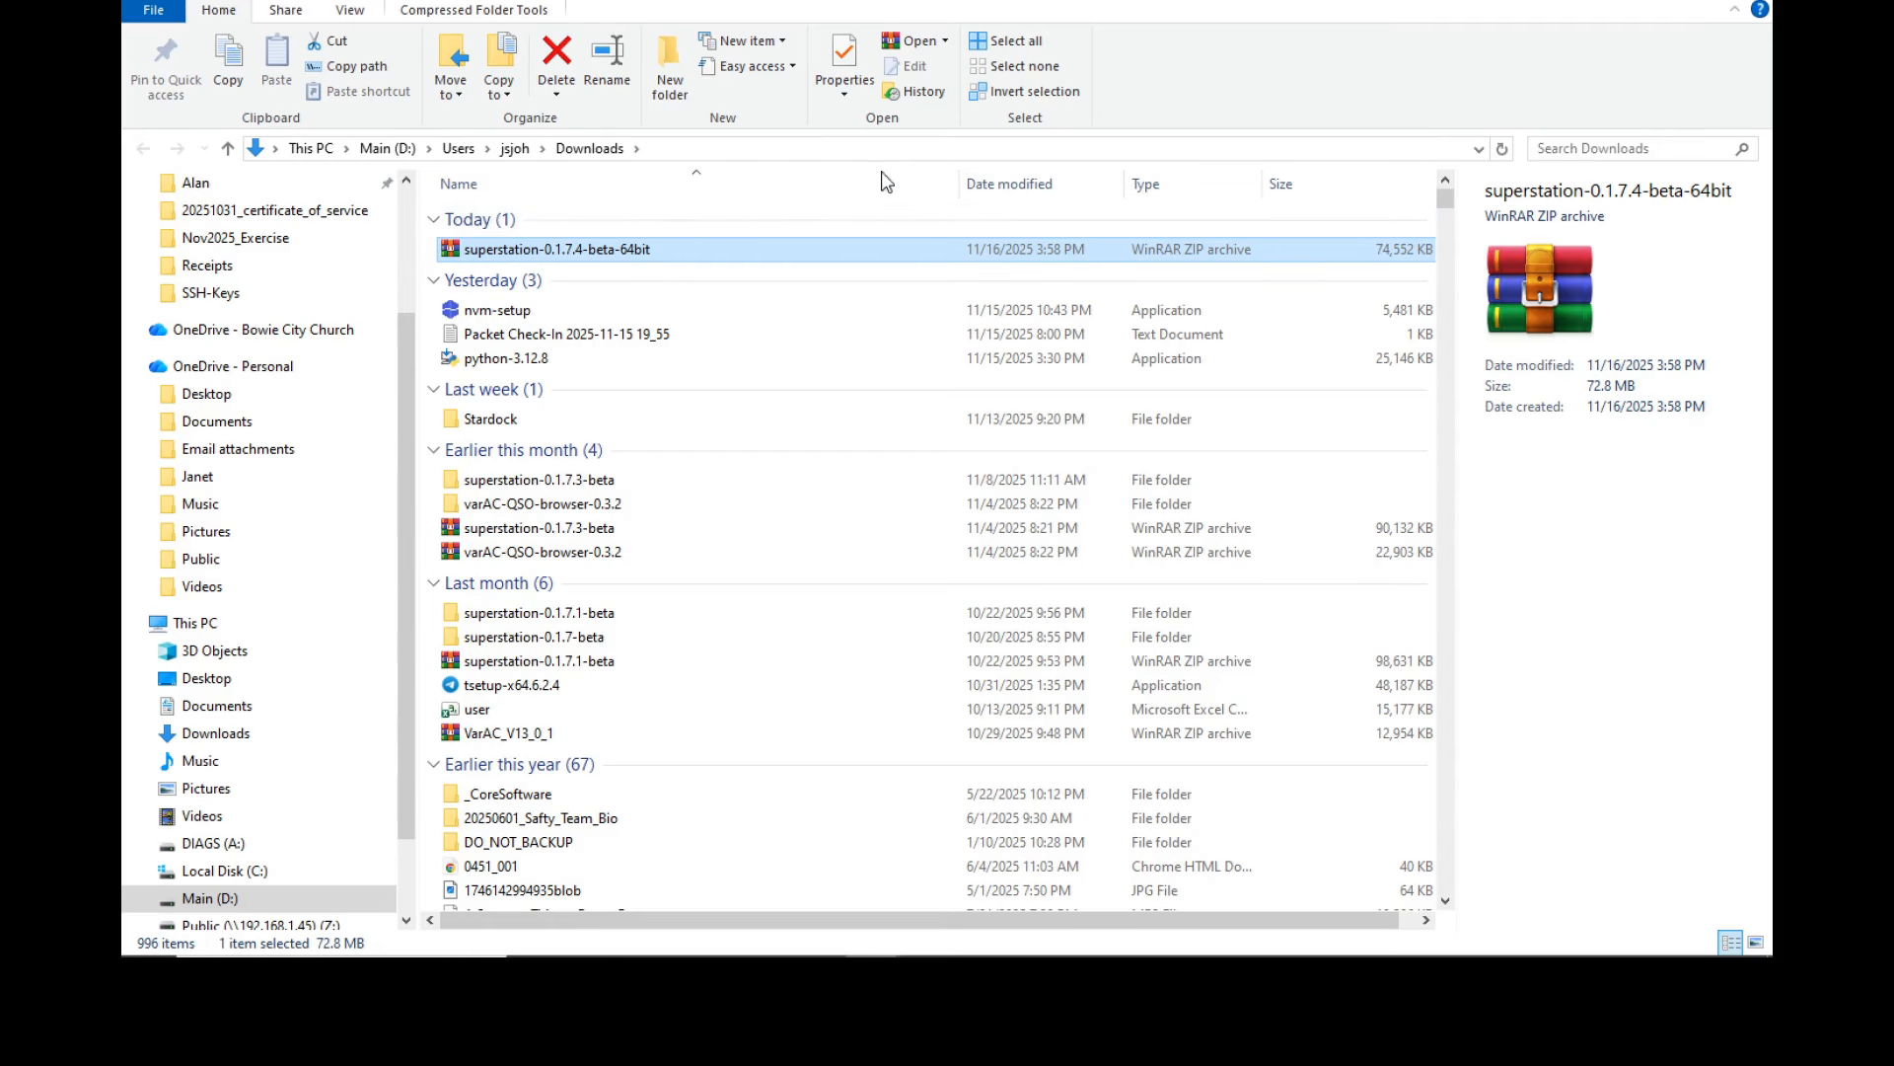
- Extract the superstation-0.1.7.4-beta-64bit archive with WinRAR into a folder of the same name and refresh the Downloads listing
{"action": "right_click", "coordinate": [584, 252]}
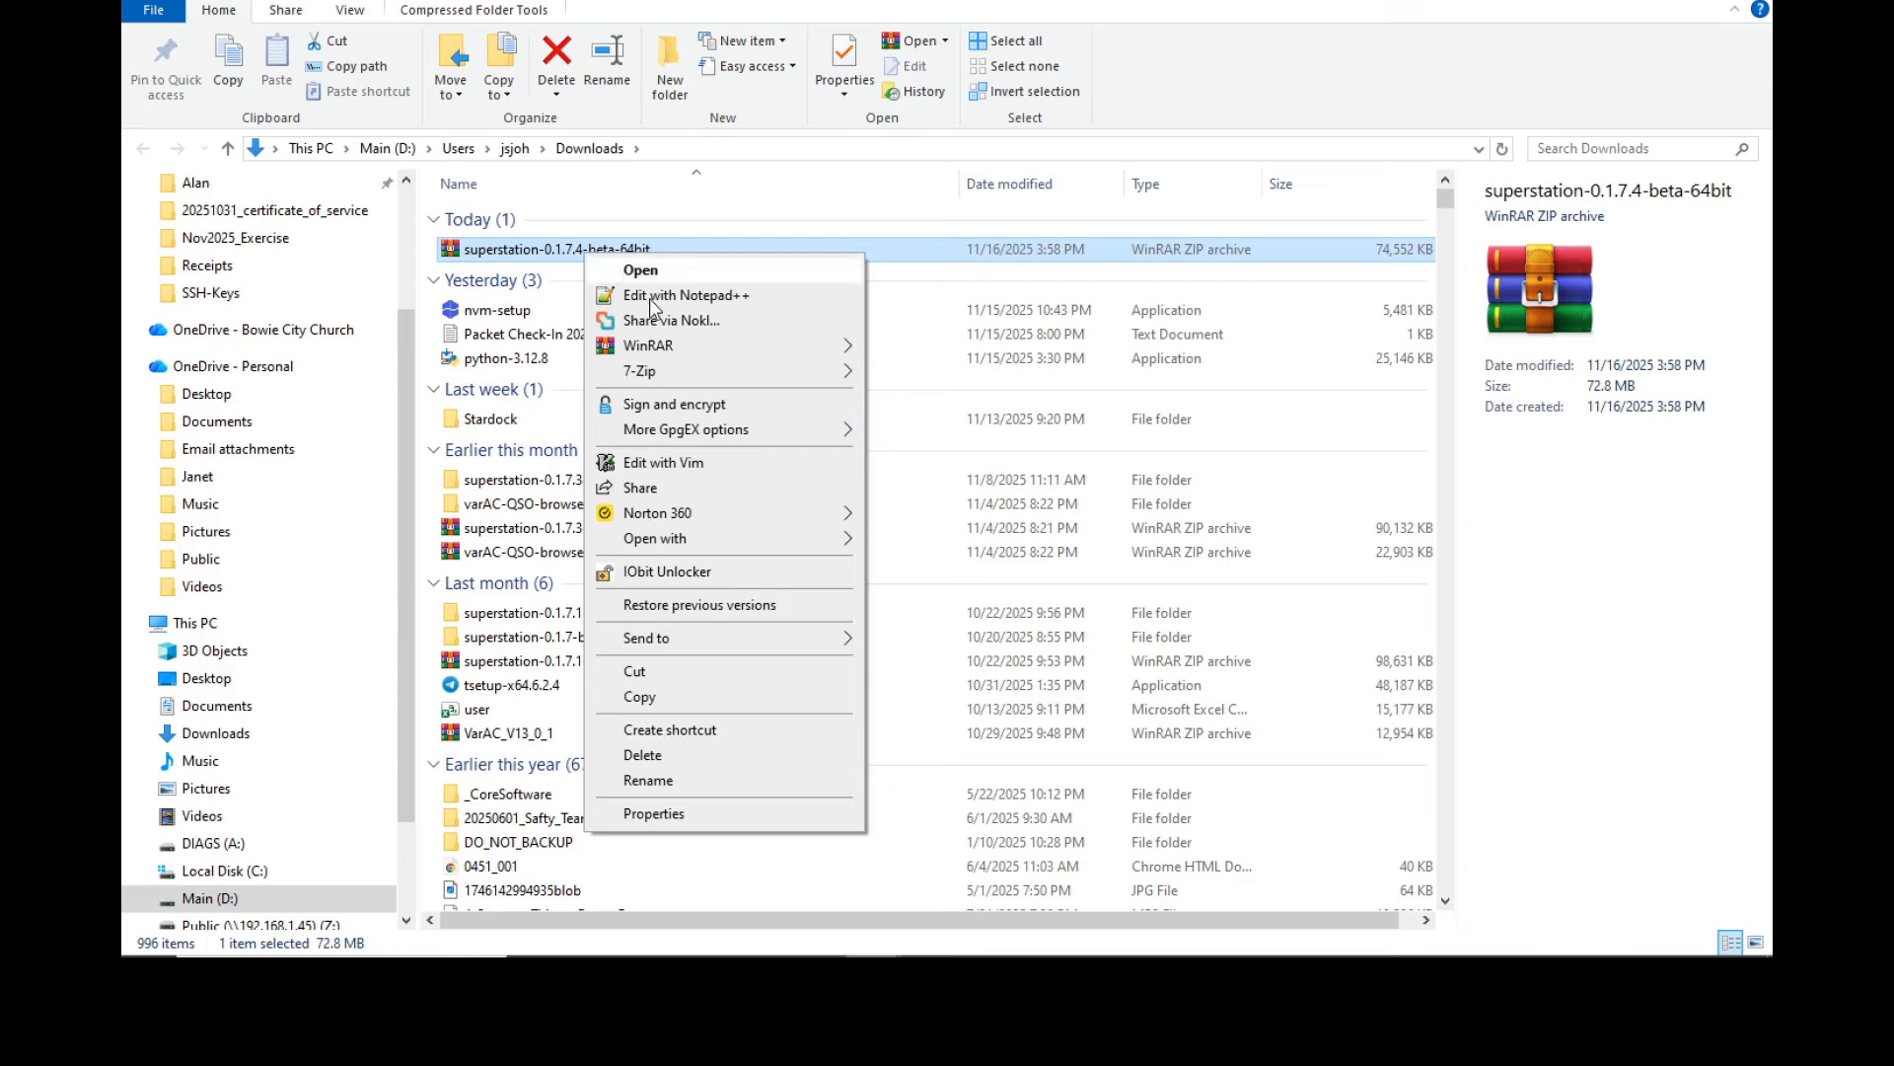
{"action": "mouse_move", "coordinate": [731, 358]}
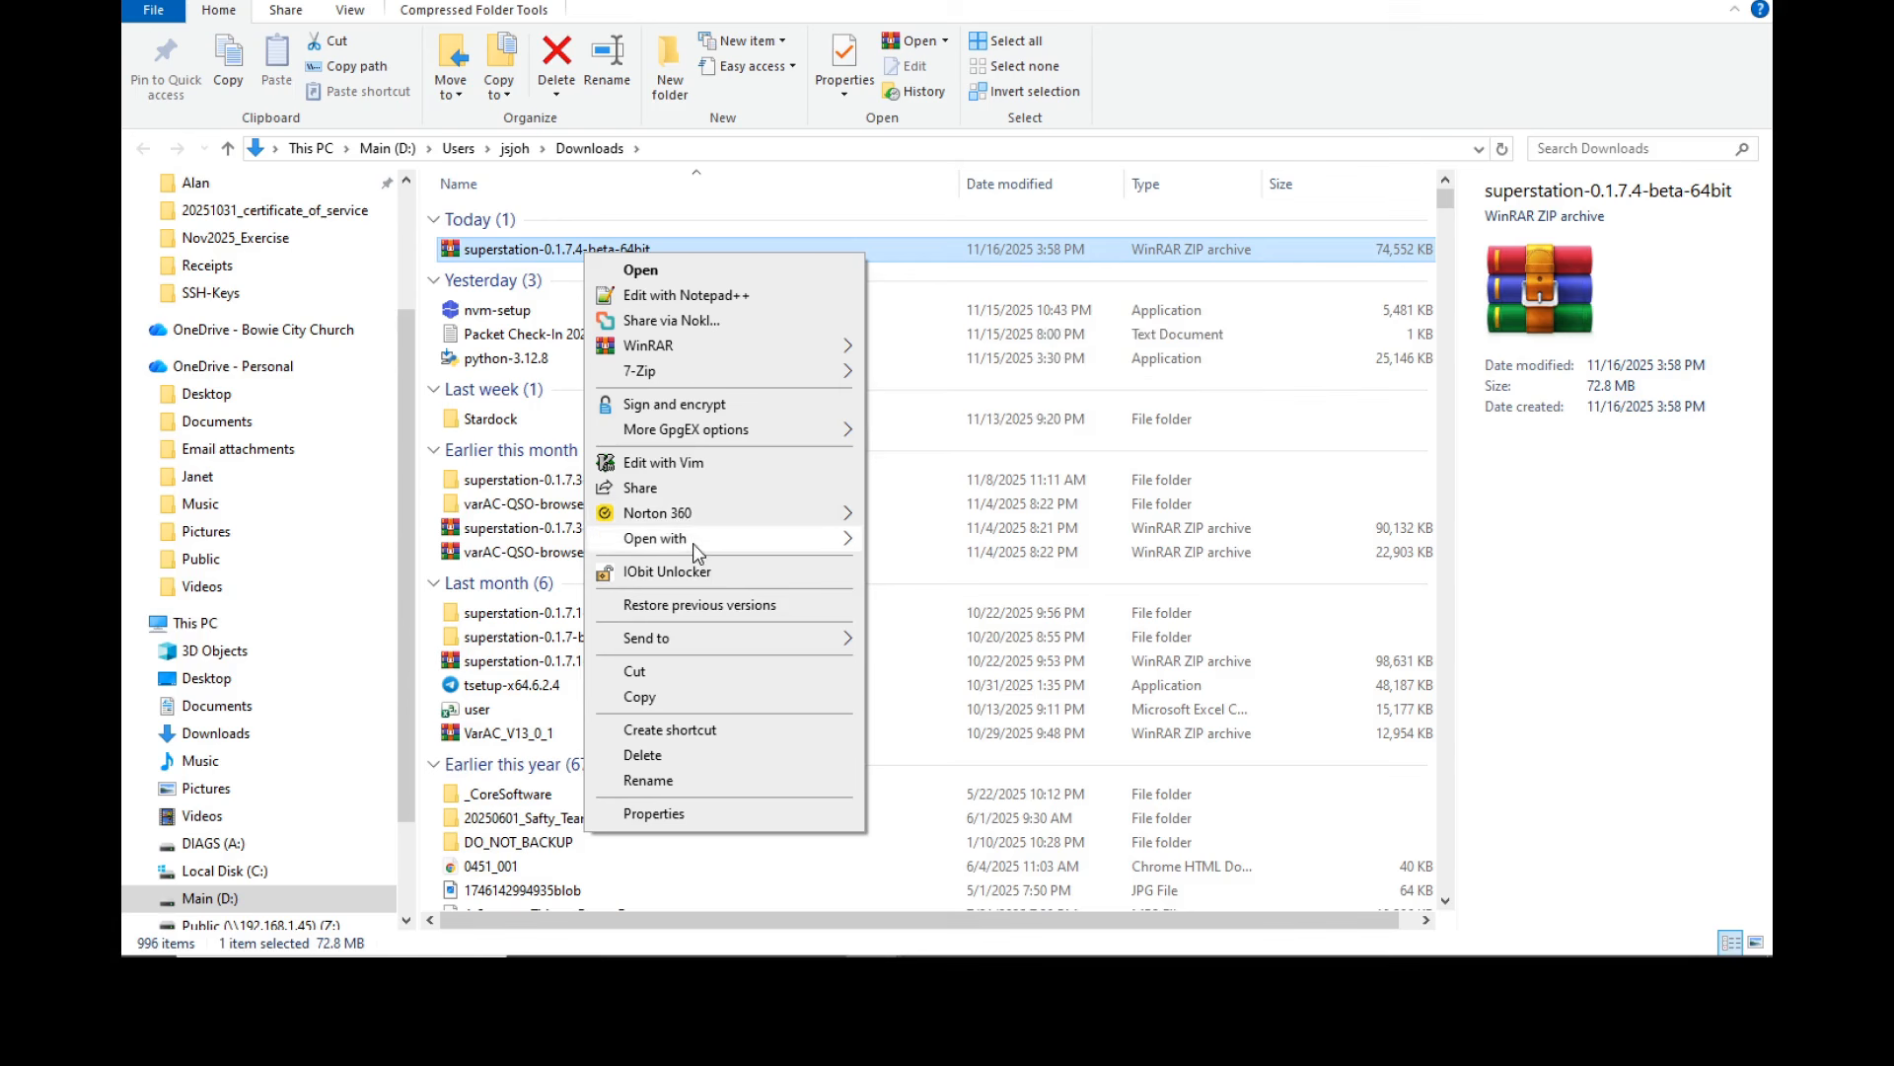
{"action": "mouse_move", "coordinate": [693, 542]}
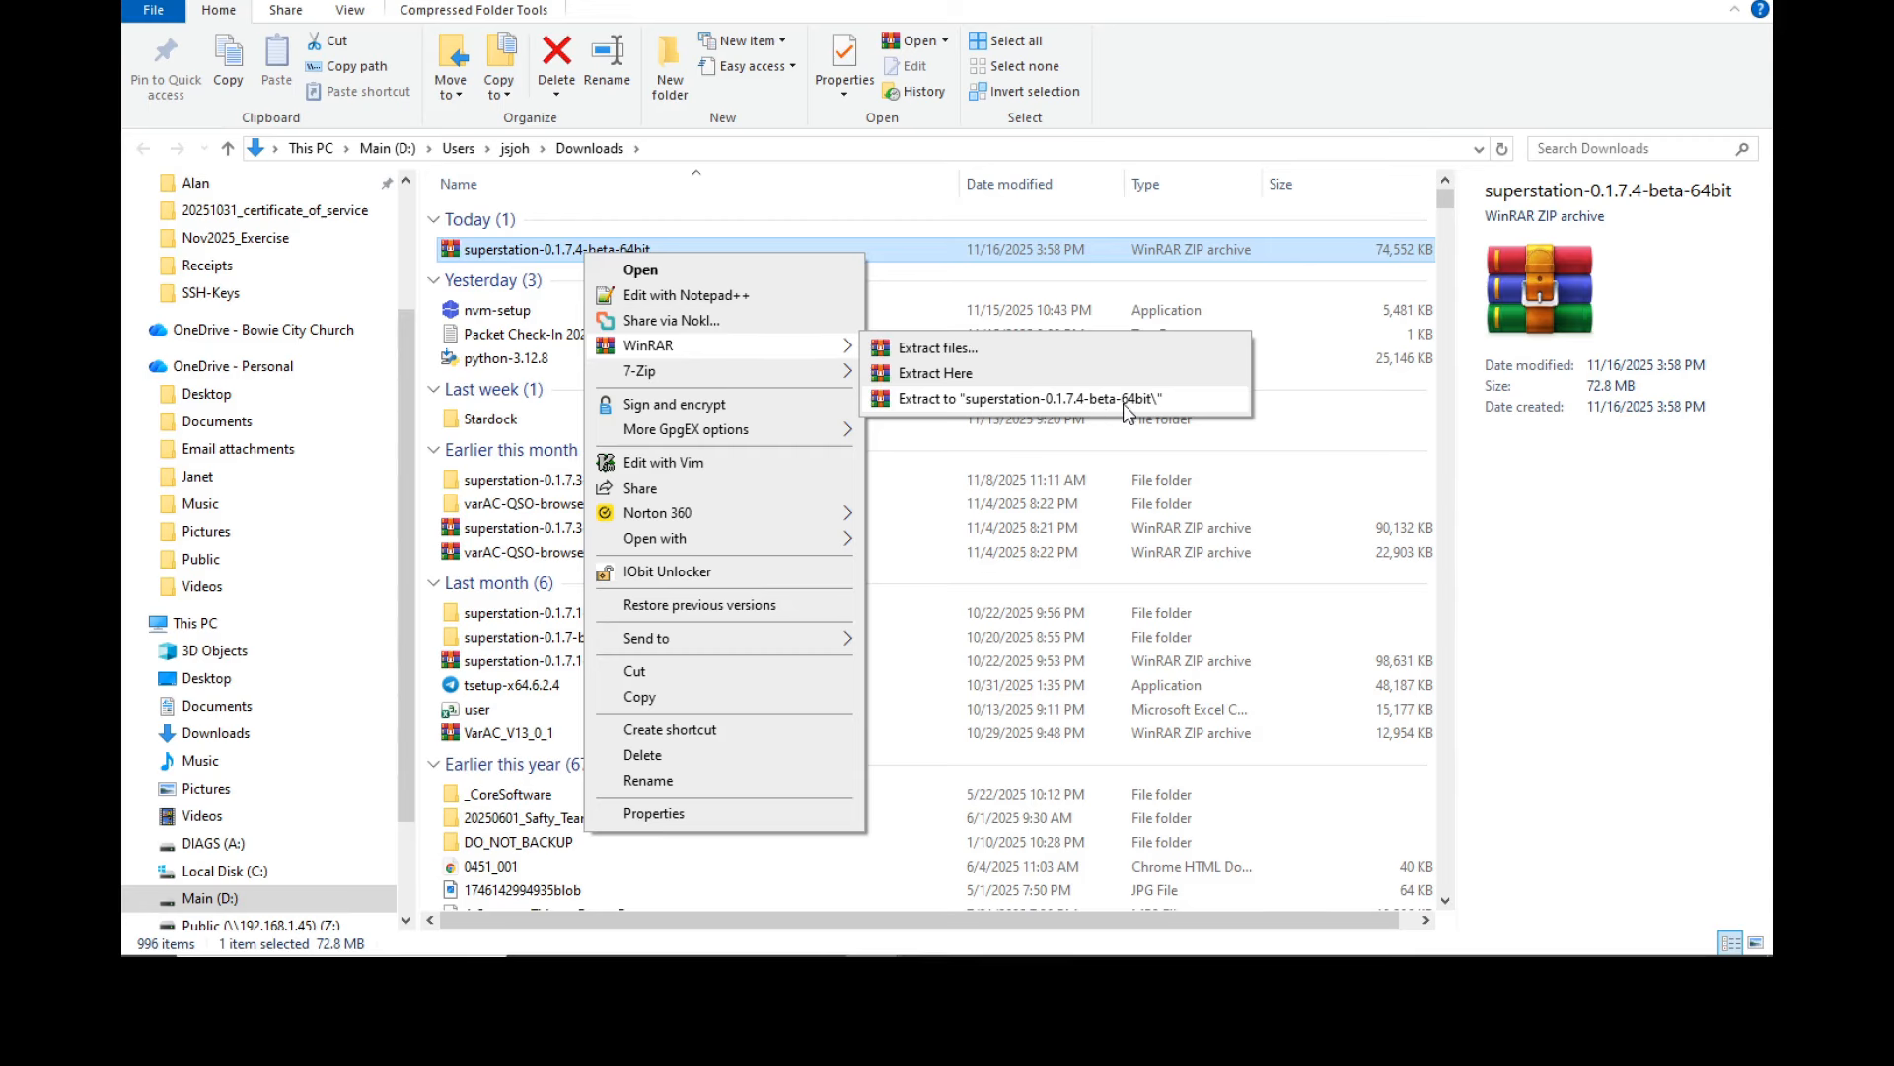
{"action": "left_click", "coordinate": [1028, 405]}
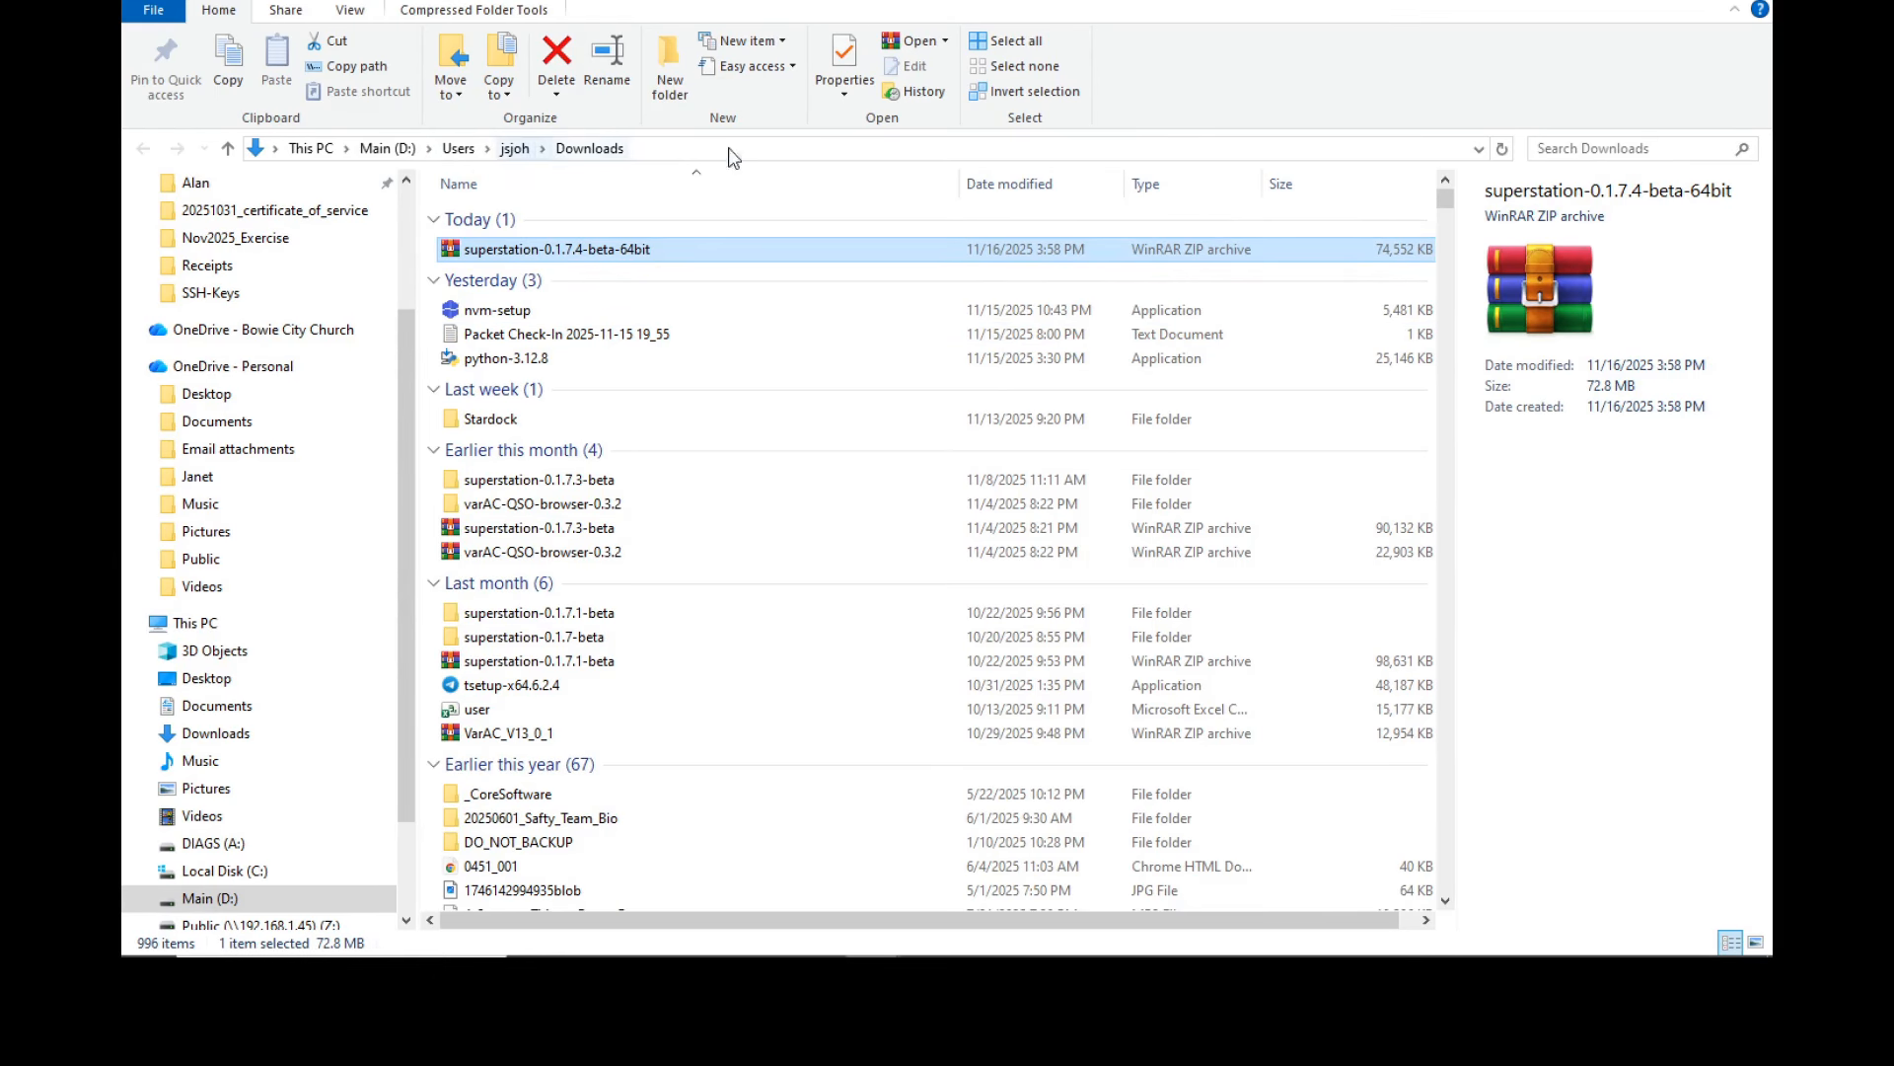
{"action": "left_click", "coordinate": [1504, 152]}
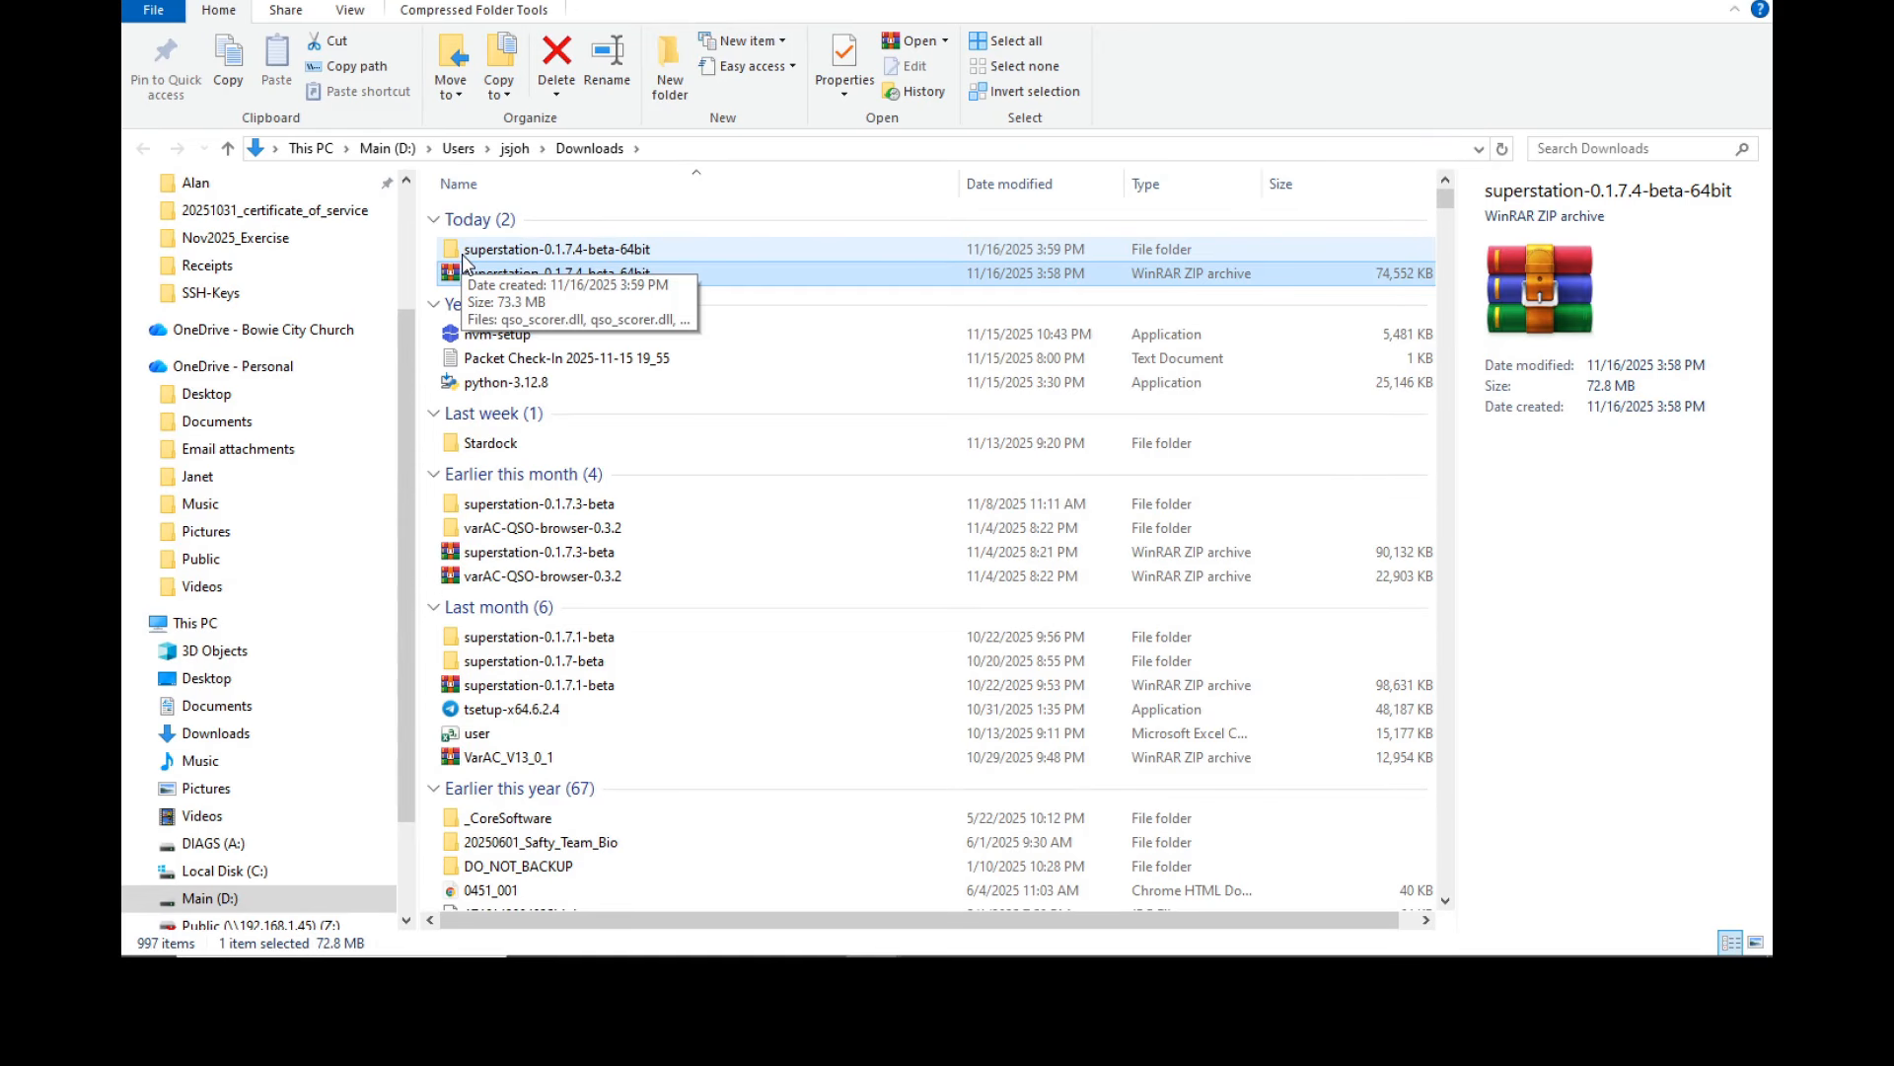
- Create a desktop shortcut to the extracted superstation-0.1.7.4-beta-64bit folder and move it into the VarAC Tools group
{"action": "left_click", "coordinate": [567, 258]}
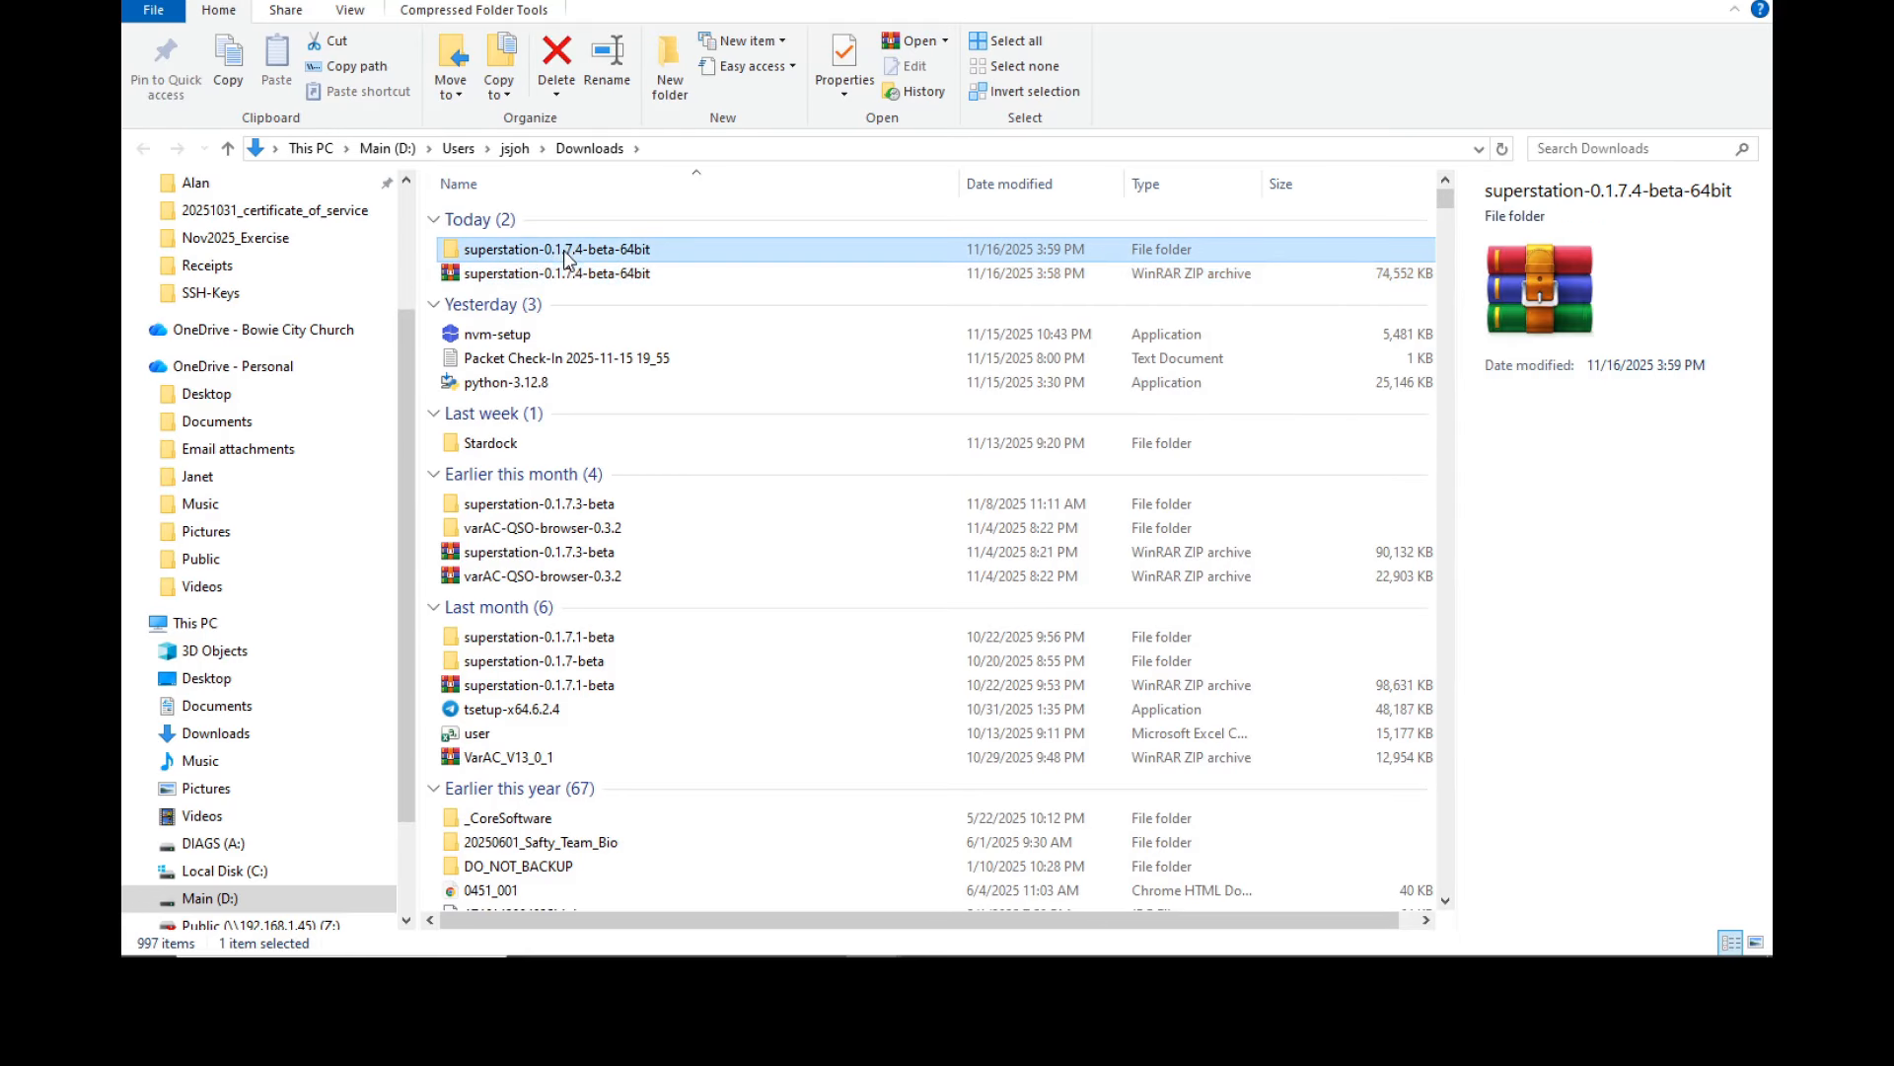
{"action": "right_click", "coordinate": [501, 251]}
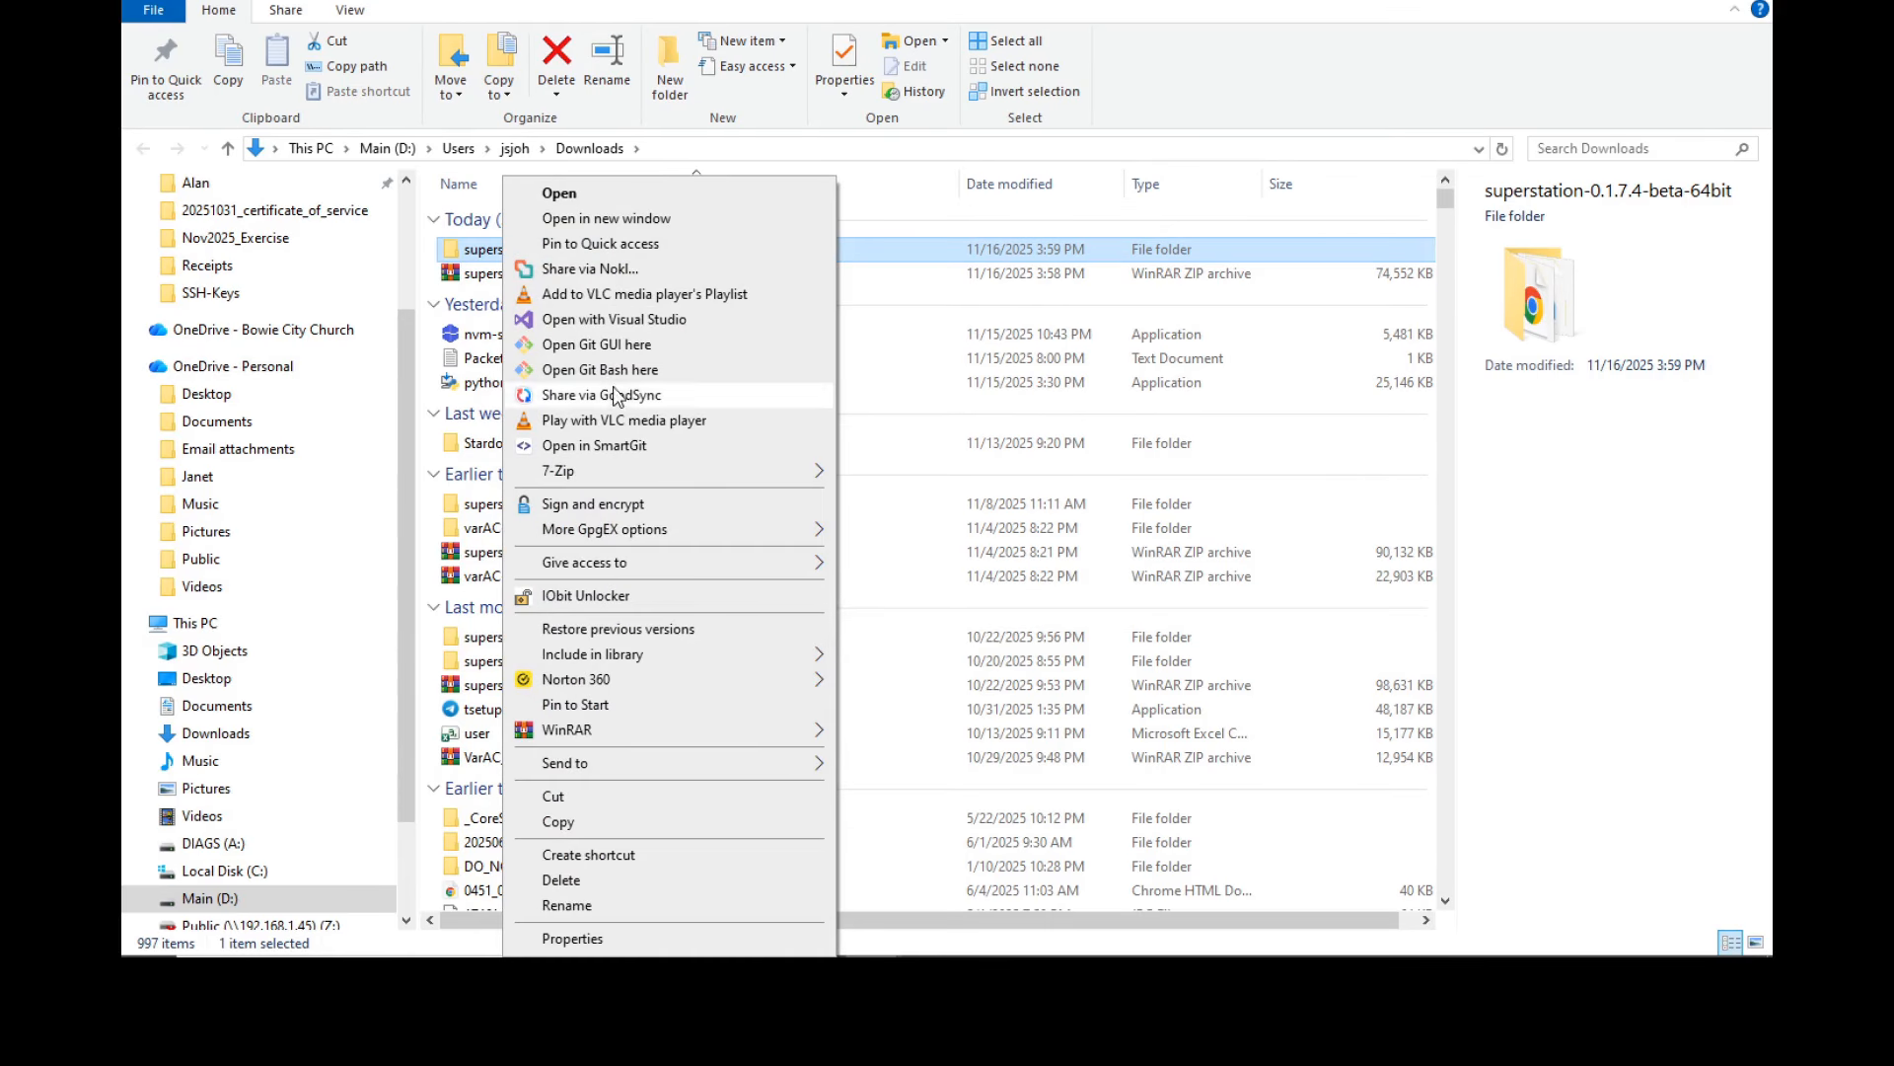
{"action": "mouse_move", "coordinate": [737, 758]}
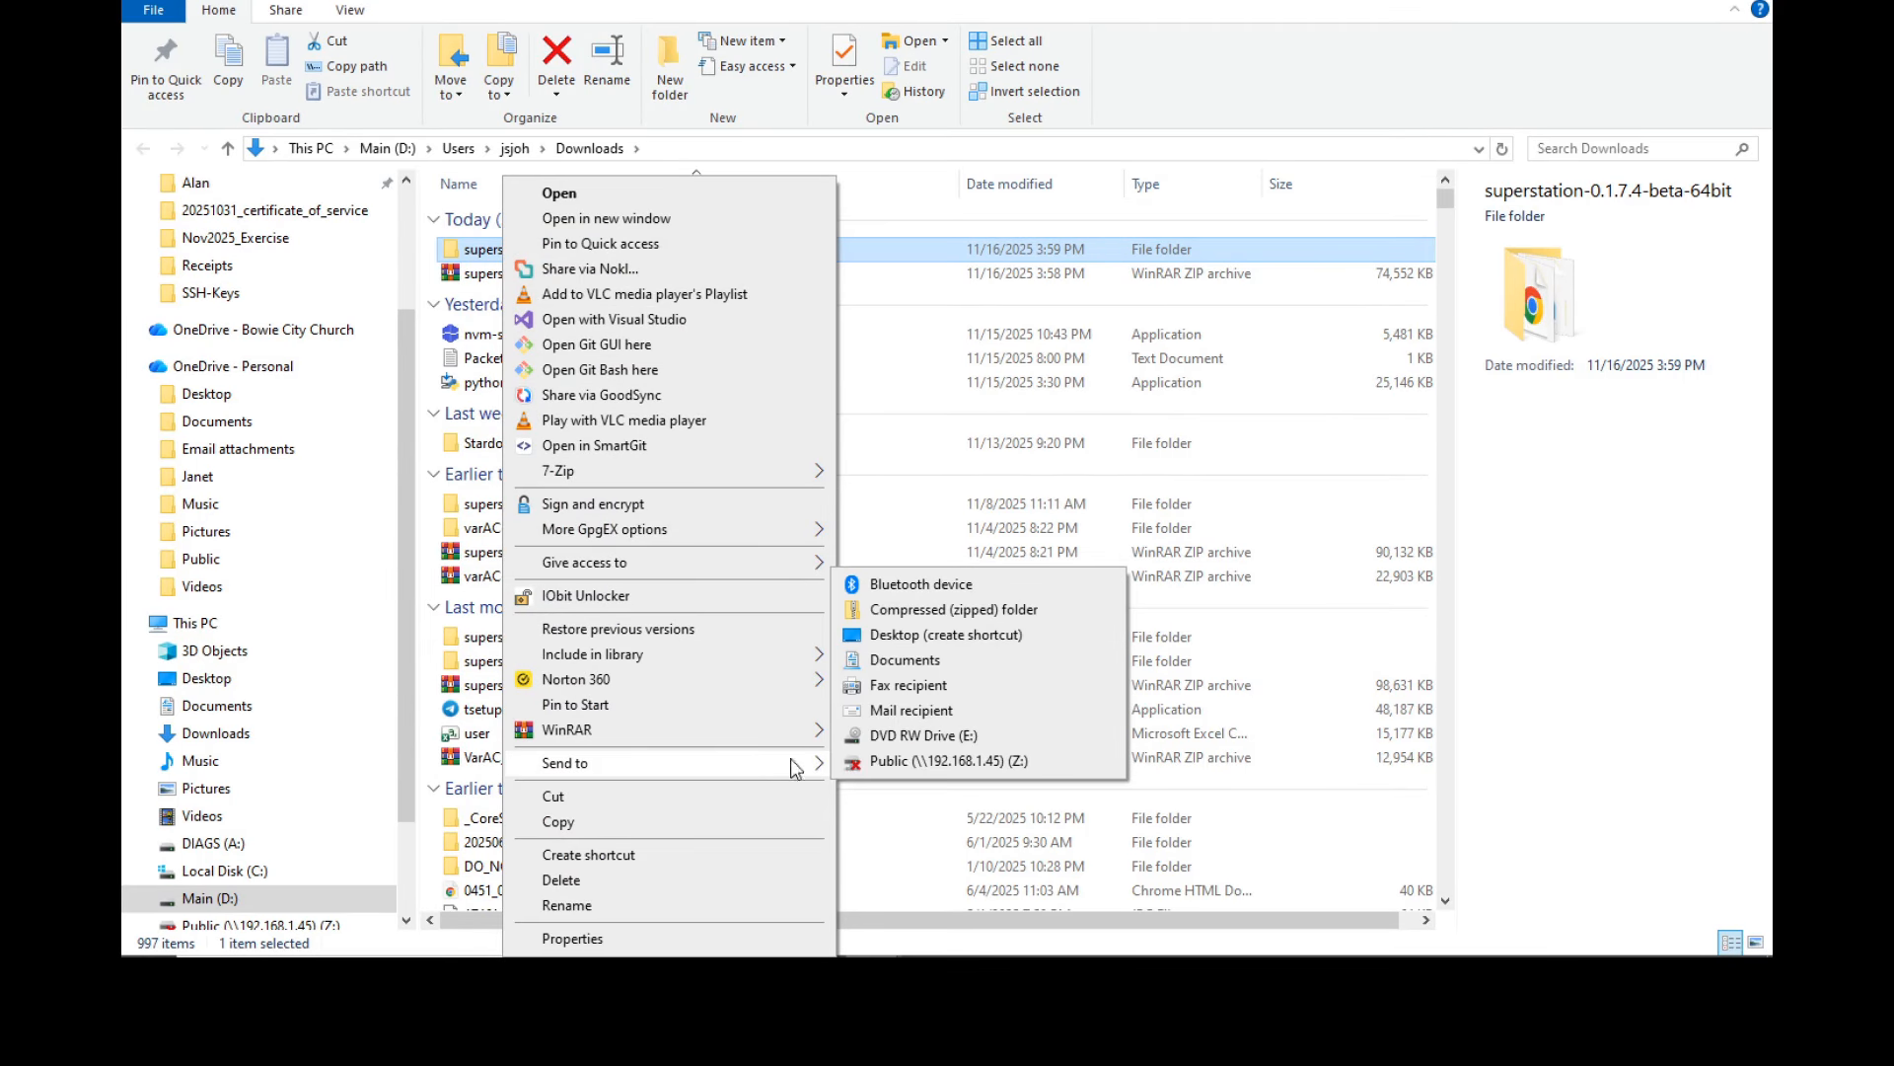
{"action": "left_click", "coordinate": [962, 636]}
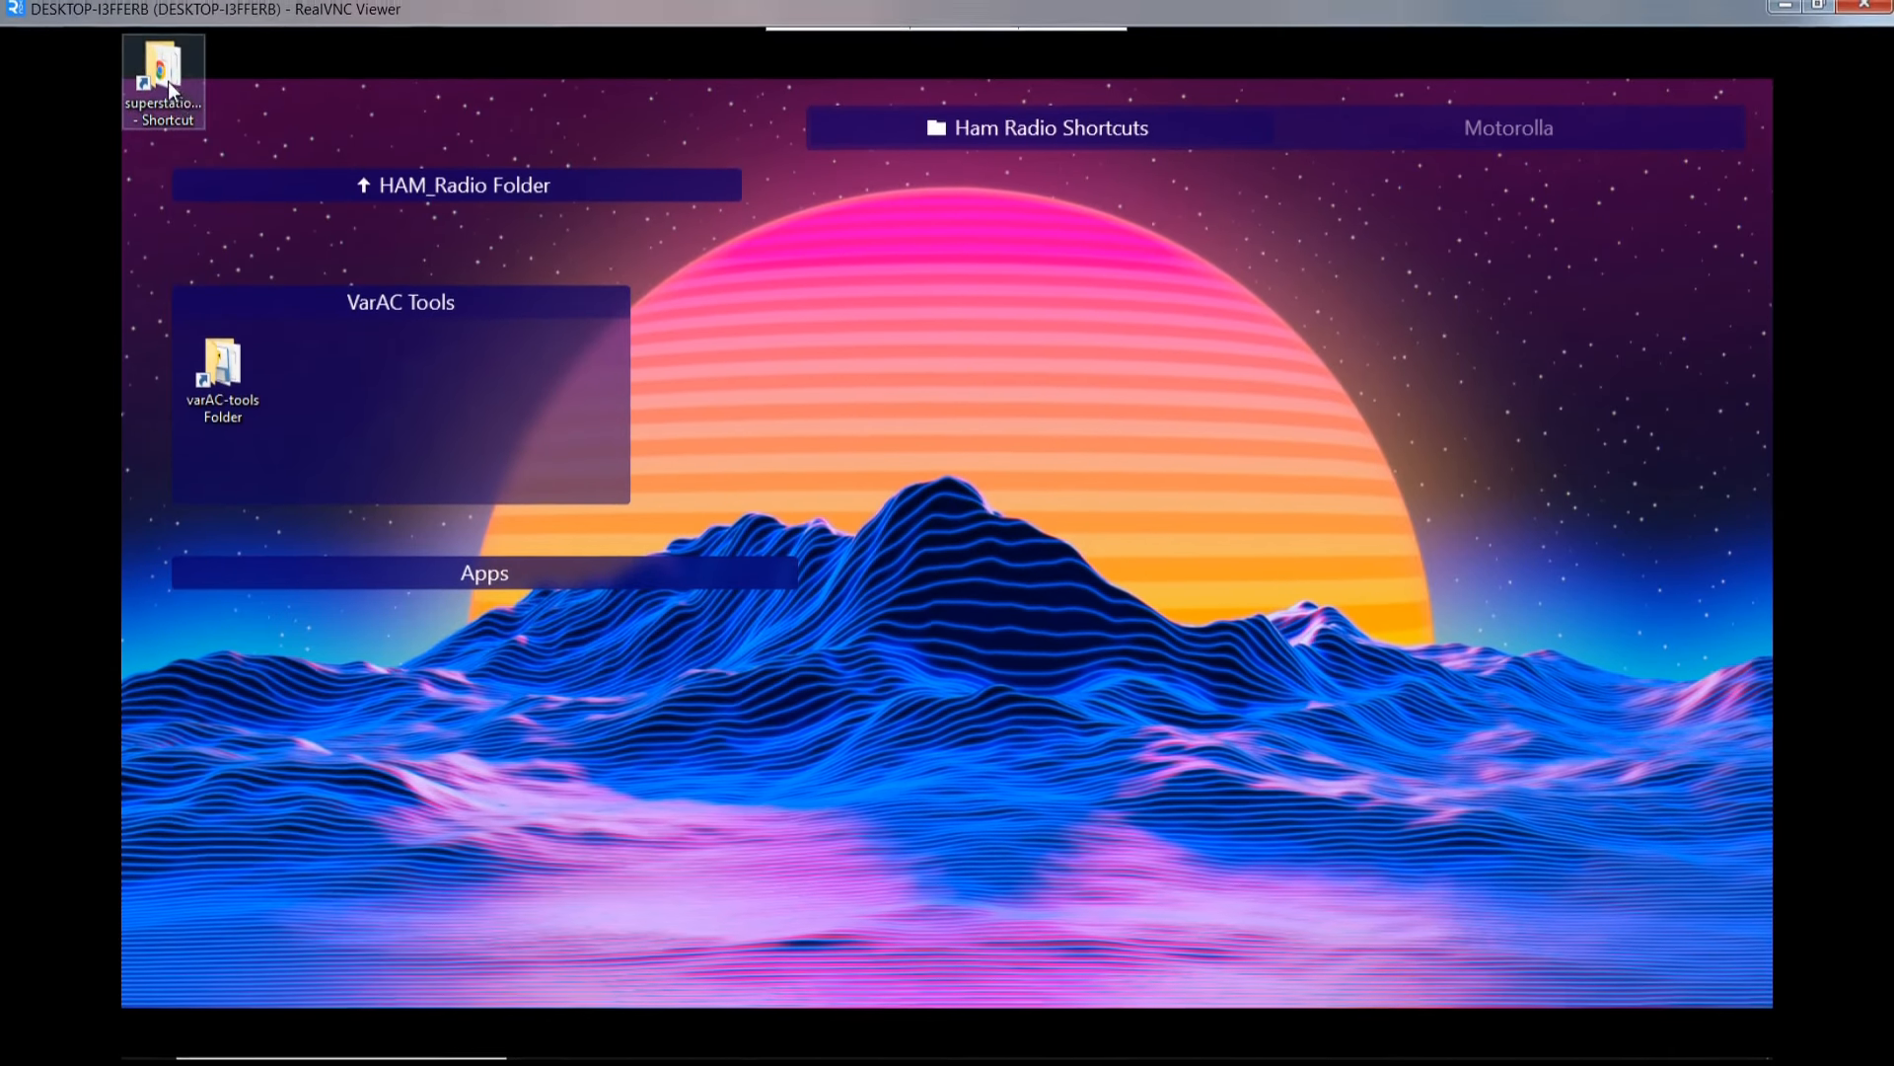
{"action": "left_click_drag", "start_coordinate": [170, 89], "coordinate": [353, 387]}
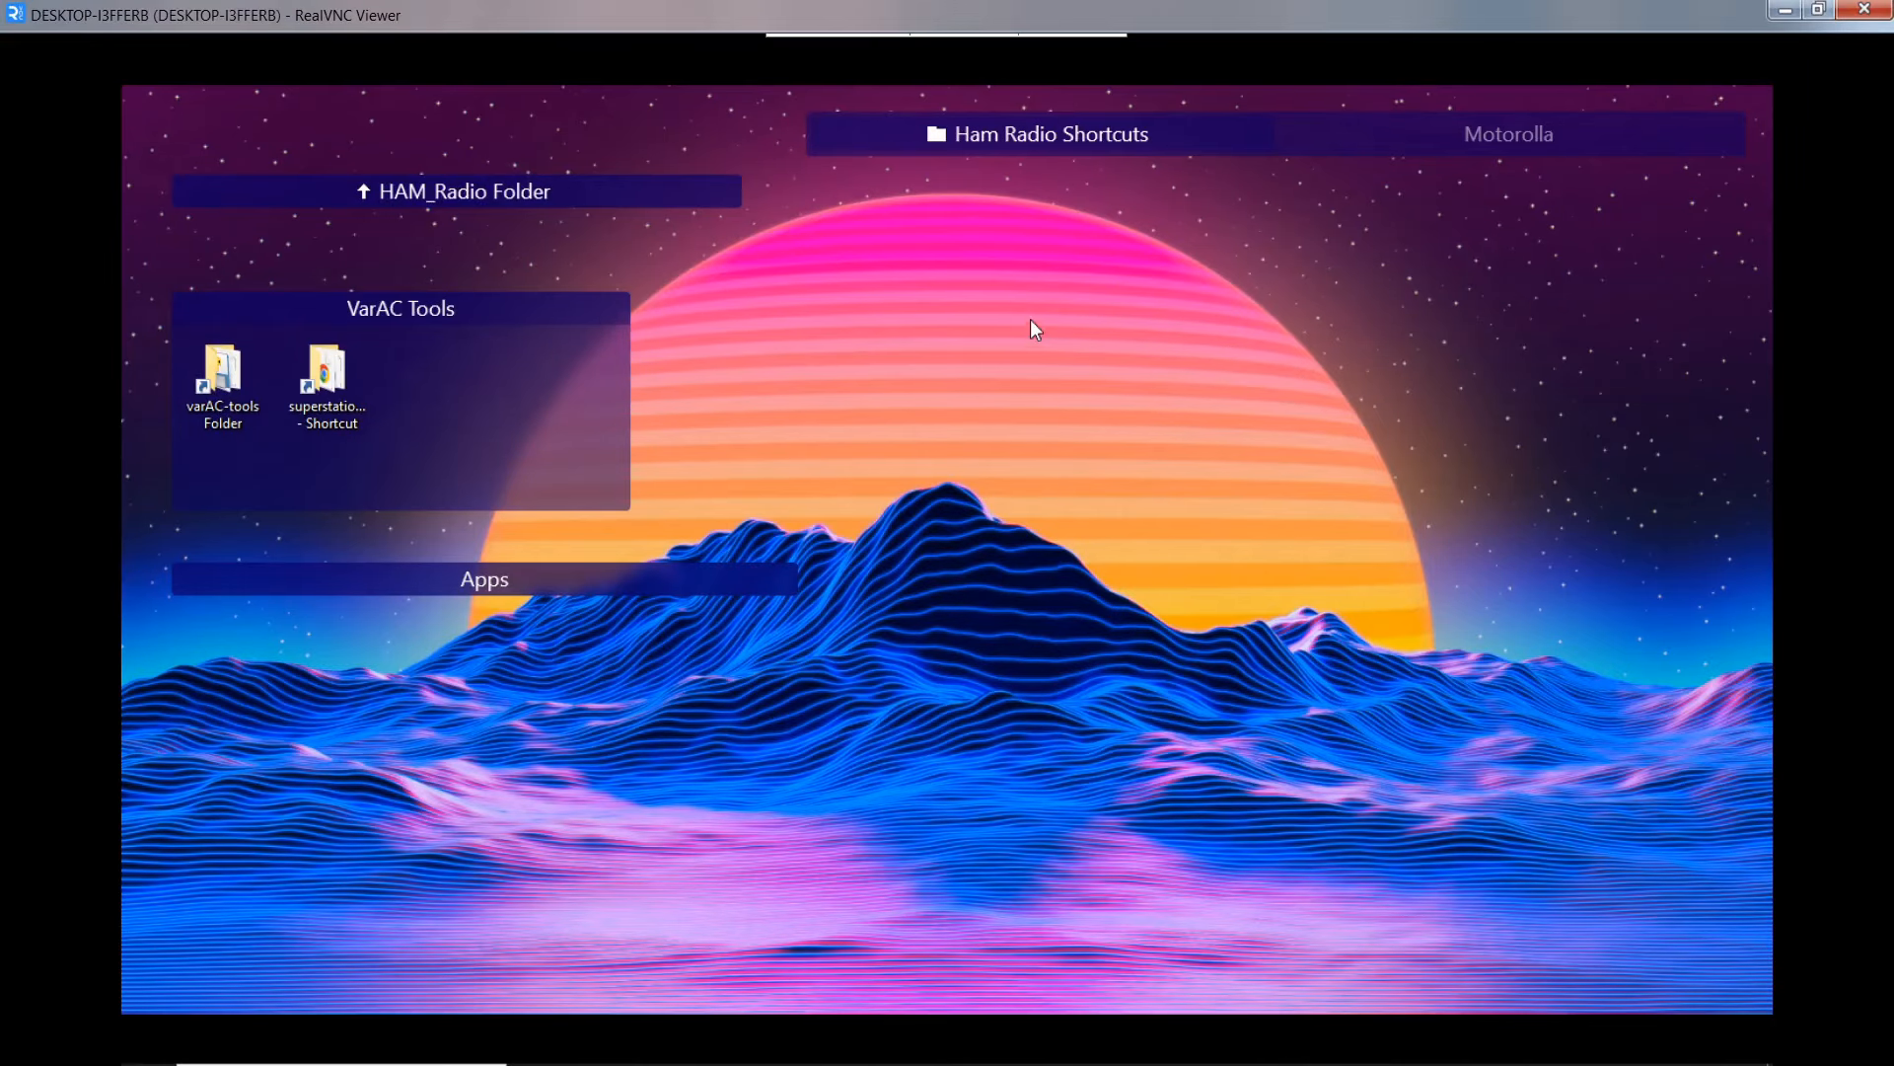
- Launch VarAC from the Ham Radio Shortcuts group on the desktop
{"action": "mouse_move", "coordinate": [1044, 144]}
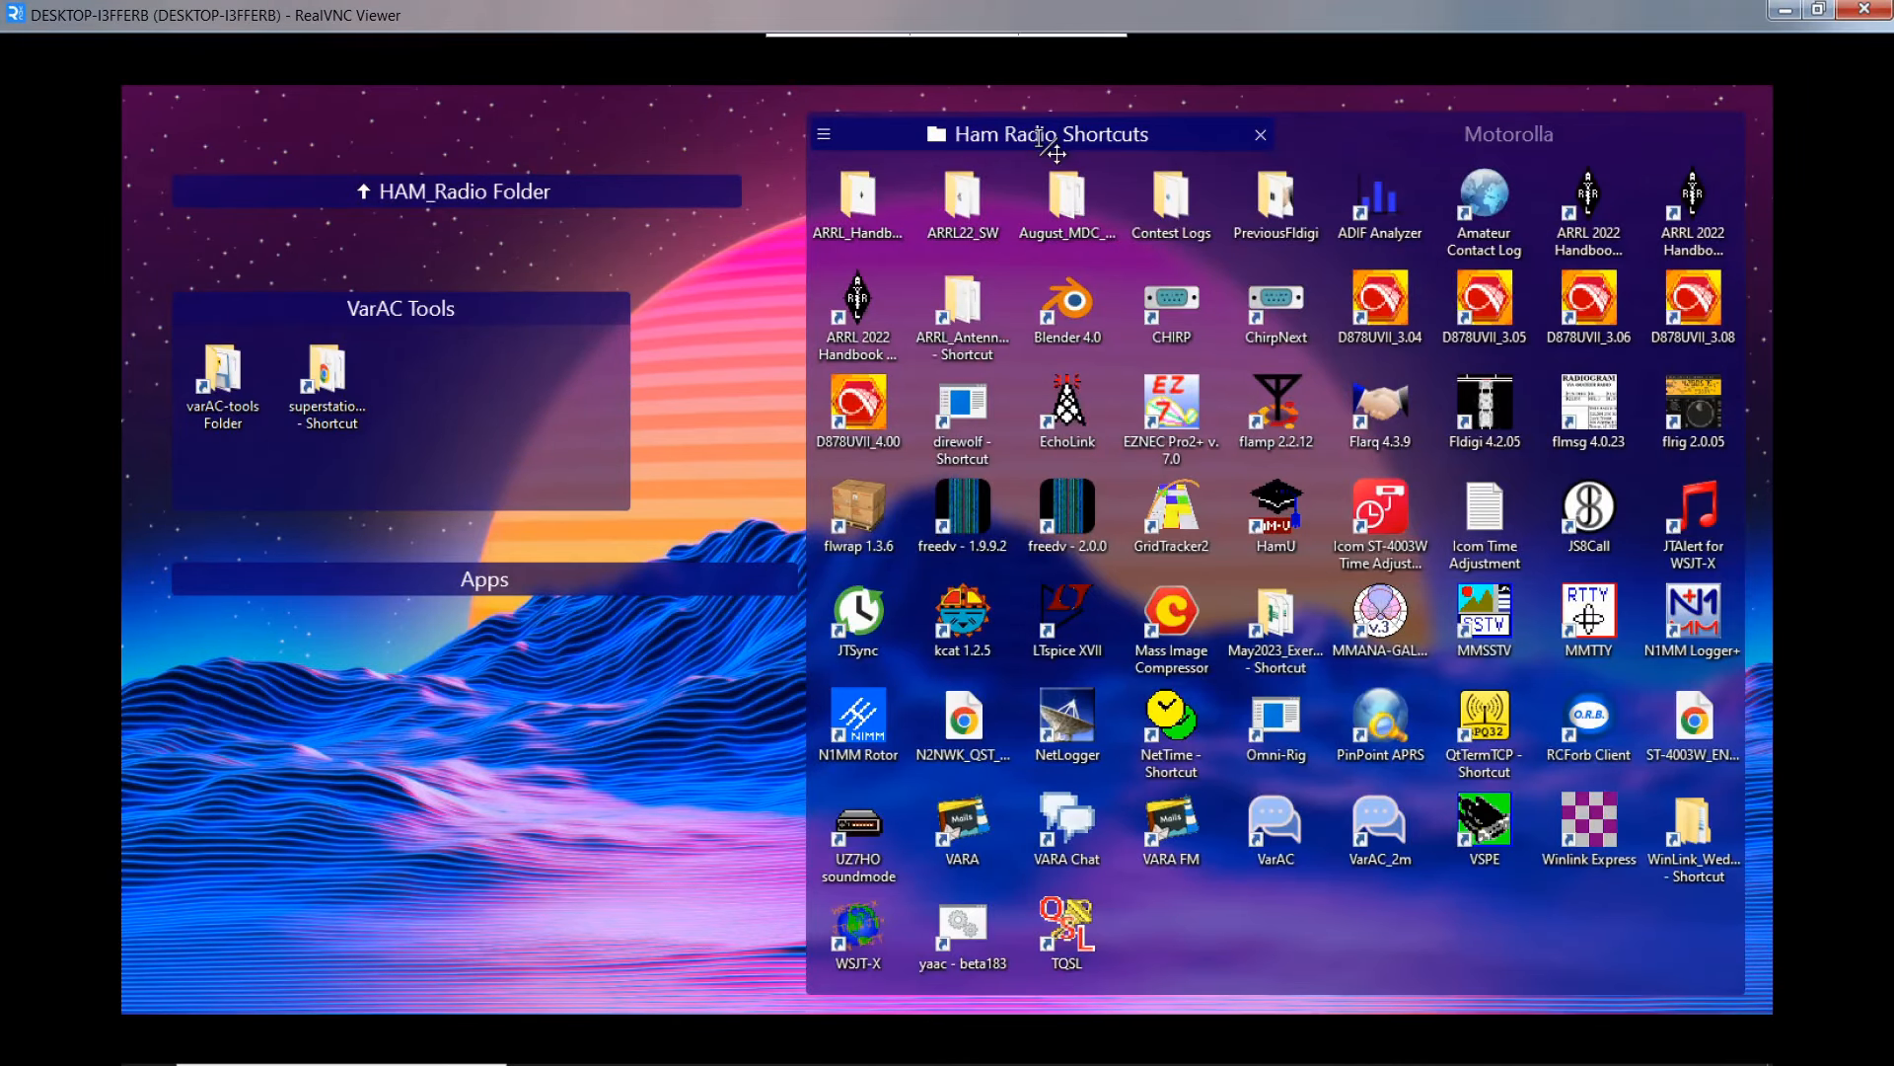
{"action": "mouse_move", "coordinate": [1189, 143]}
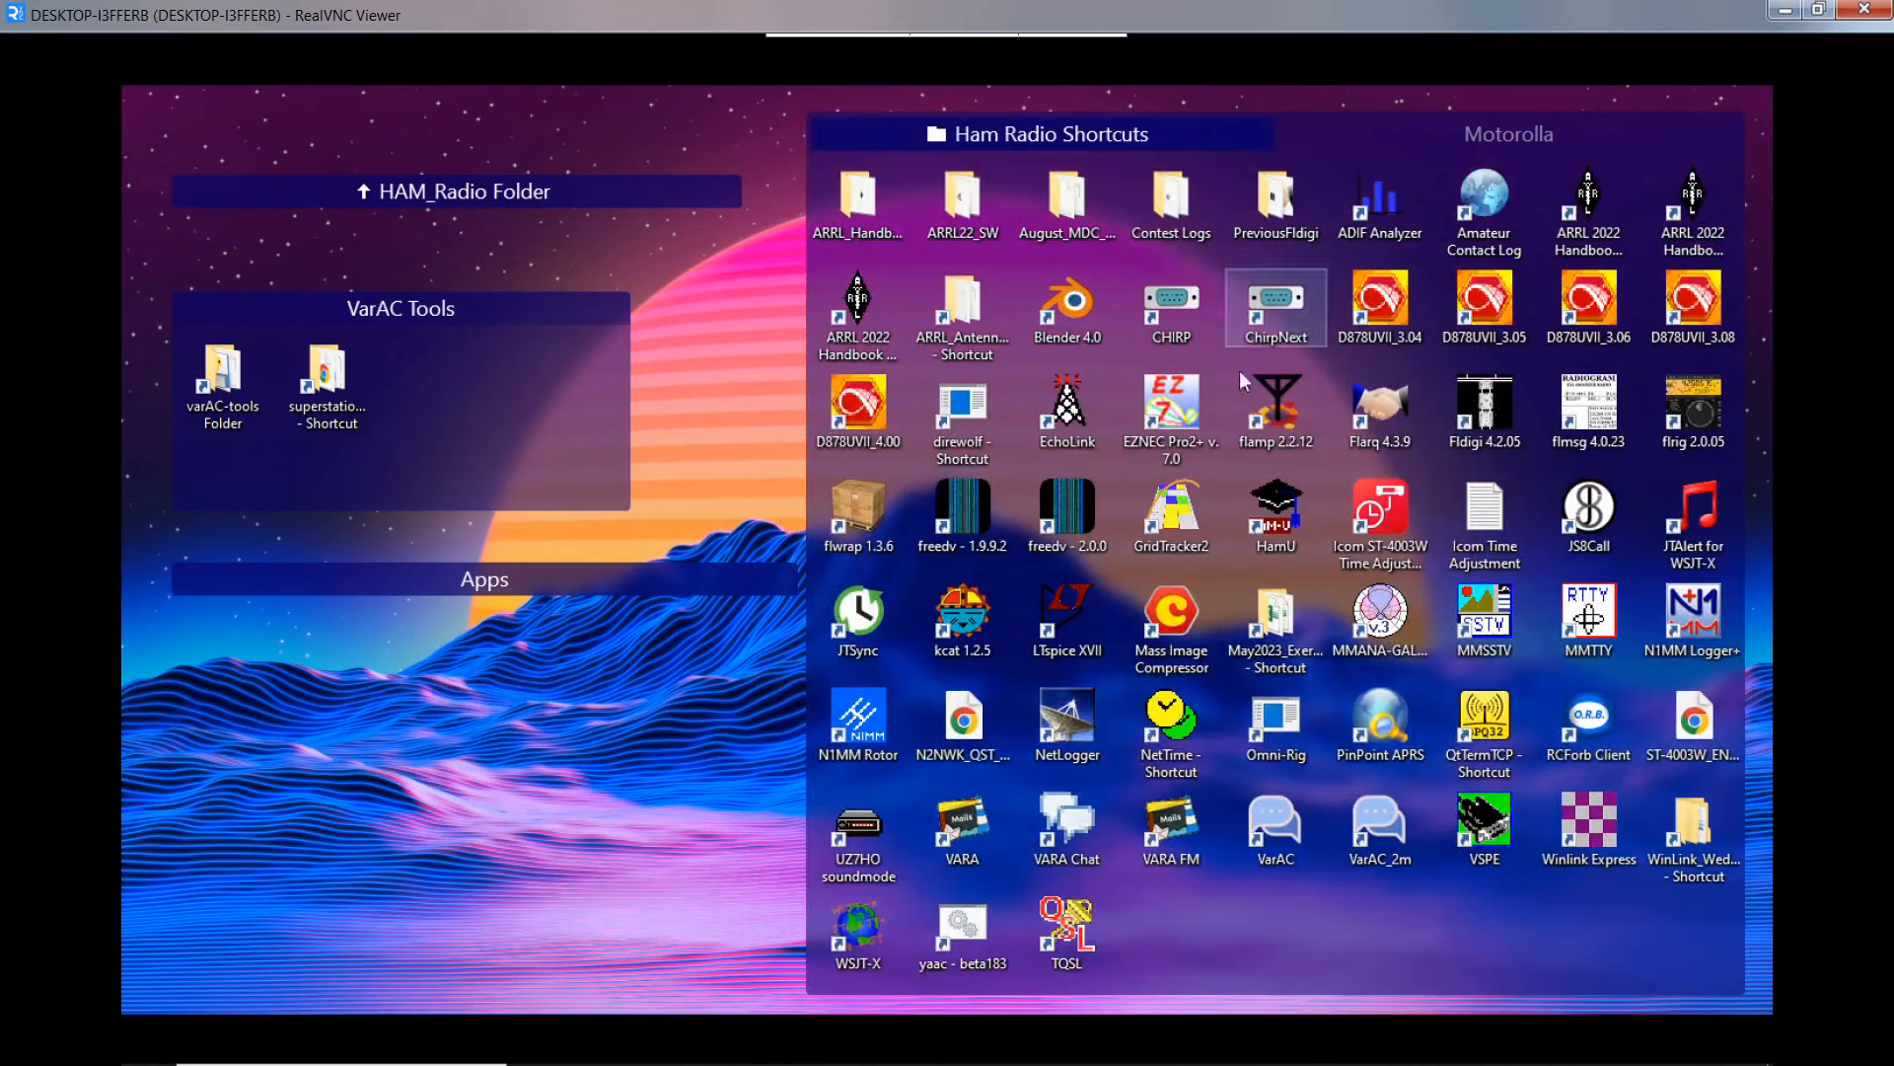
{"action": "double_click", "coordinate": [1281, 845]}
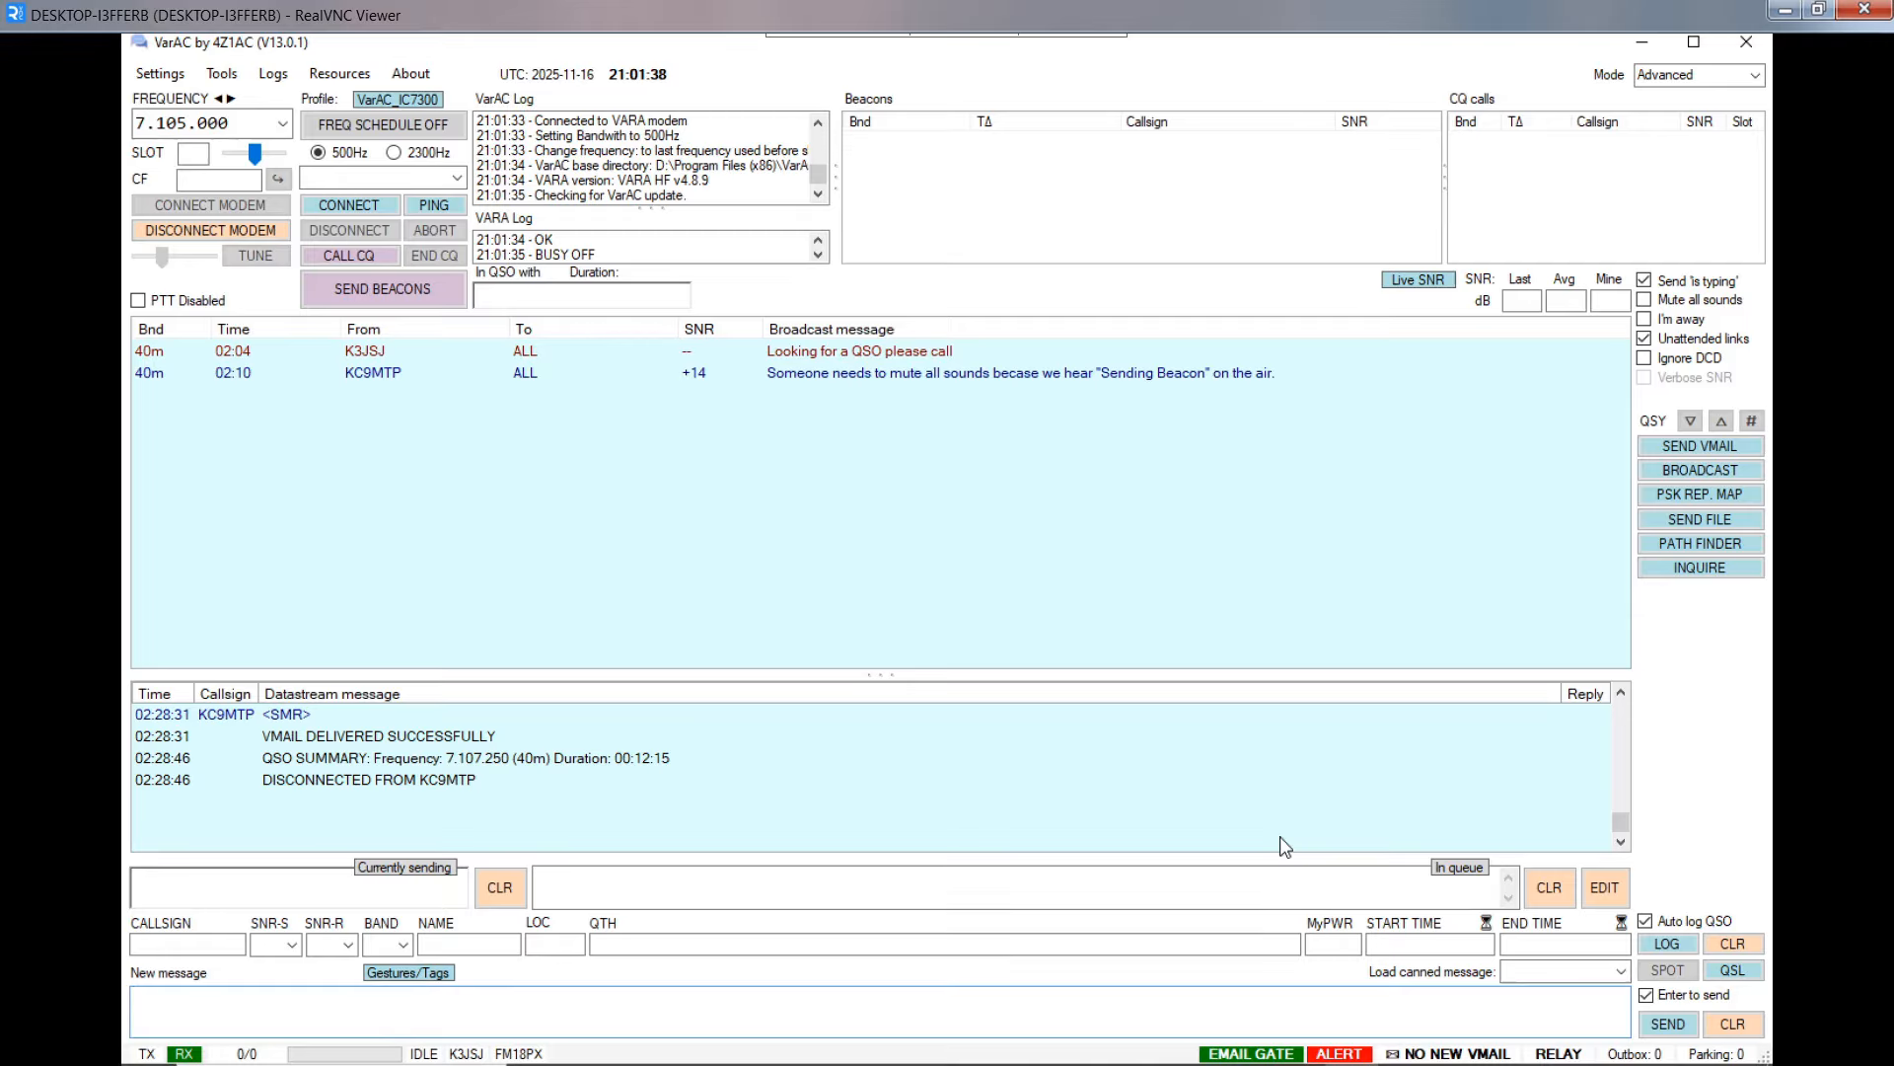
- Clear the broadcast message list in VarAC and minimize its window
{"action": "right_click", "coordinate": [831, 490]}
{"action": "left_click", "coordinate": [858, 502]}
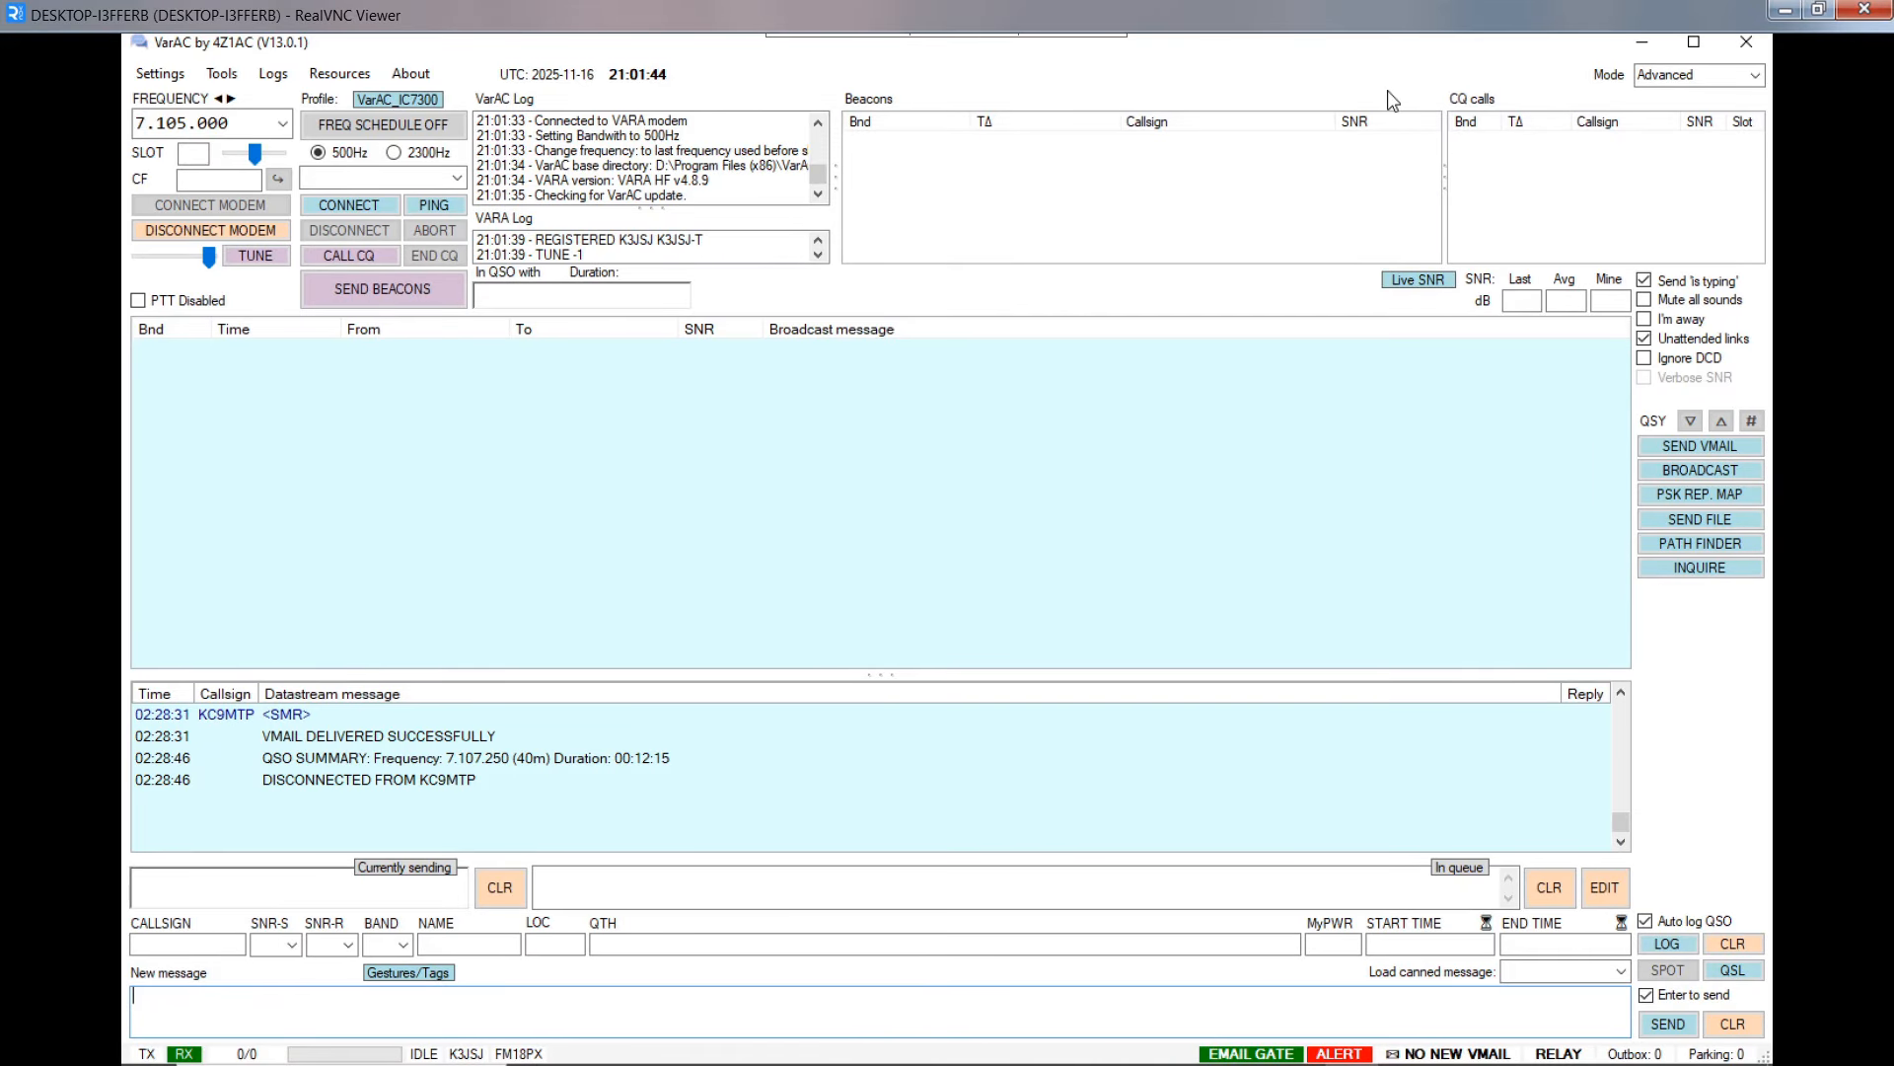
{"action": "left_click", "coordinate": [1642, 50]}
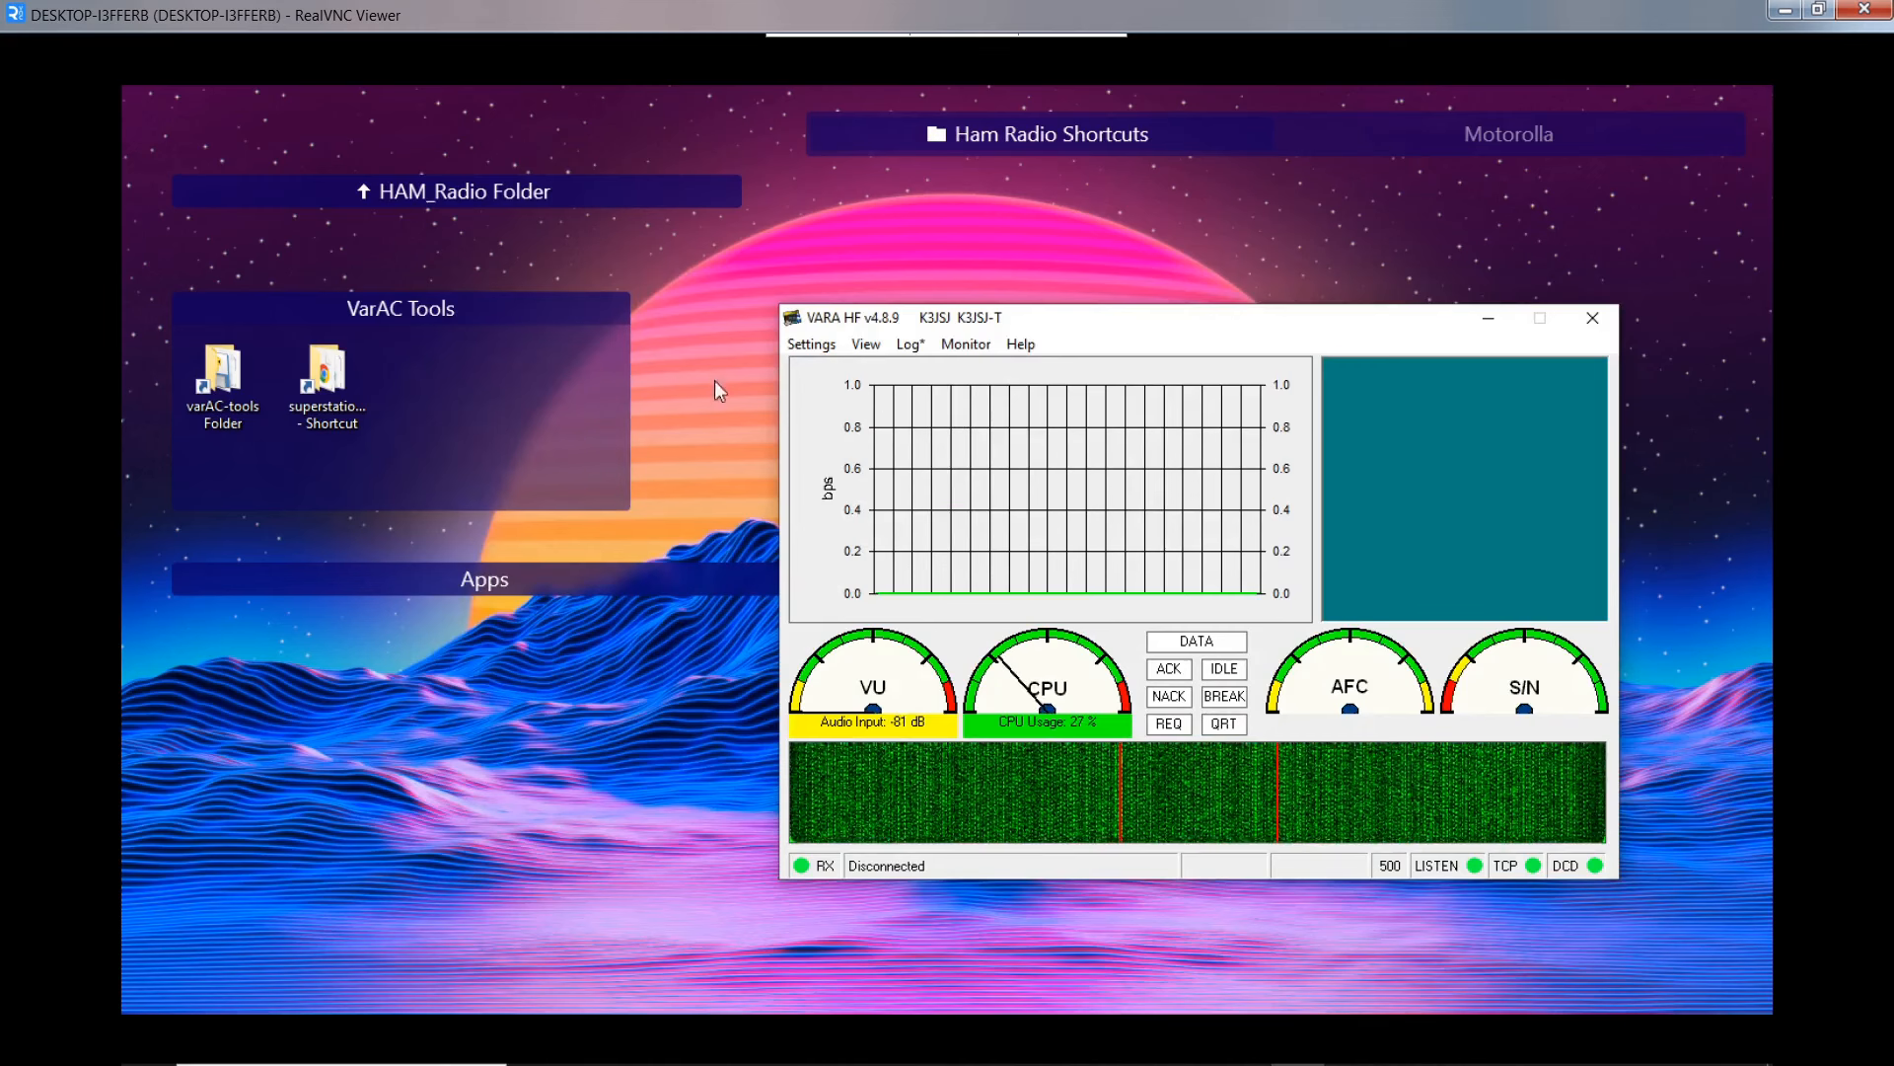
- Launch the superstation-0.1.7.4-beta application from the shortcut folder in VarAC Tools, then minimize the folder window
{"action": "left_click", "coordinate": [331, 378]}
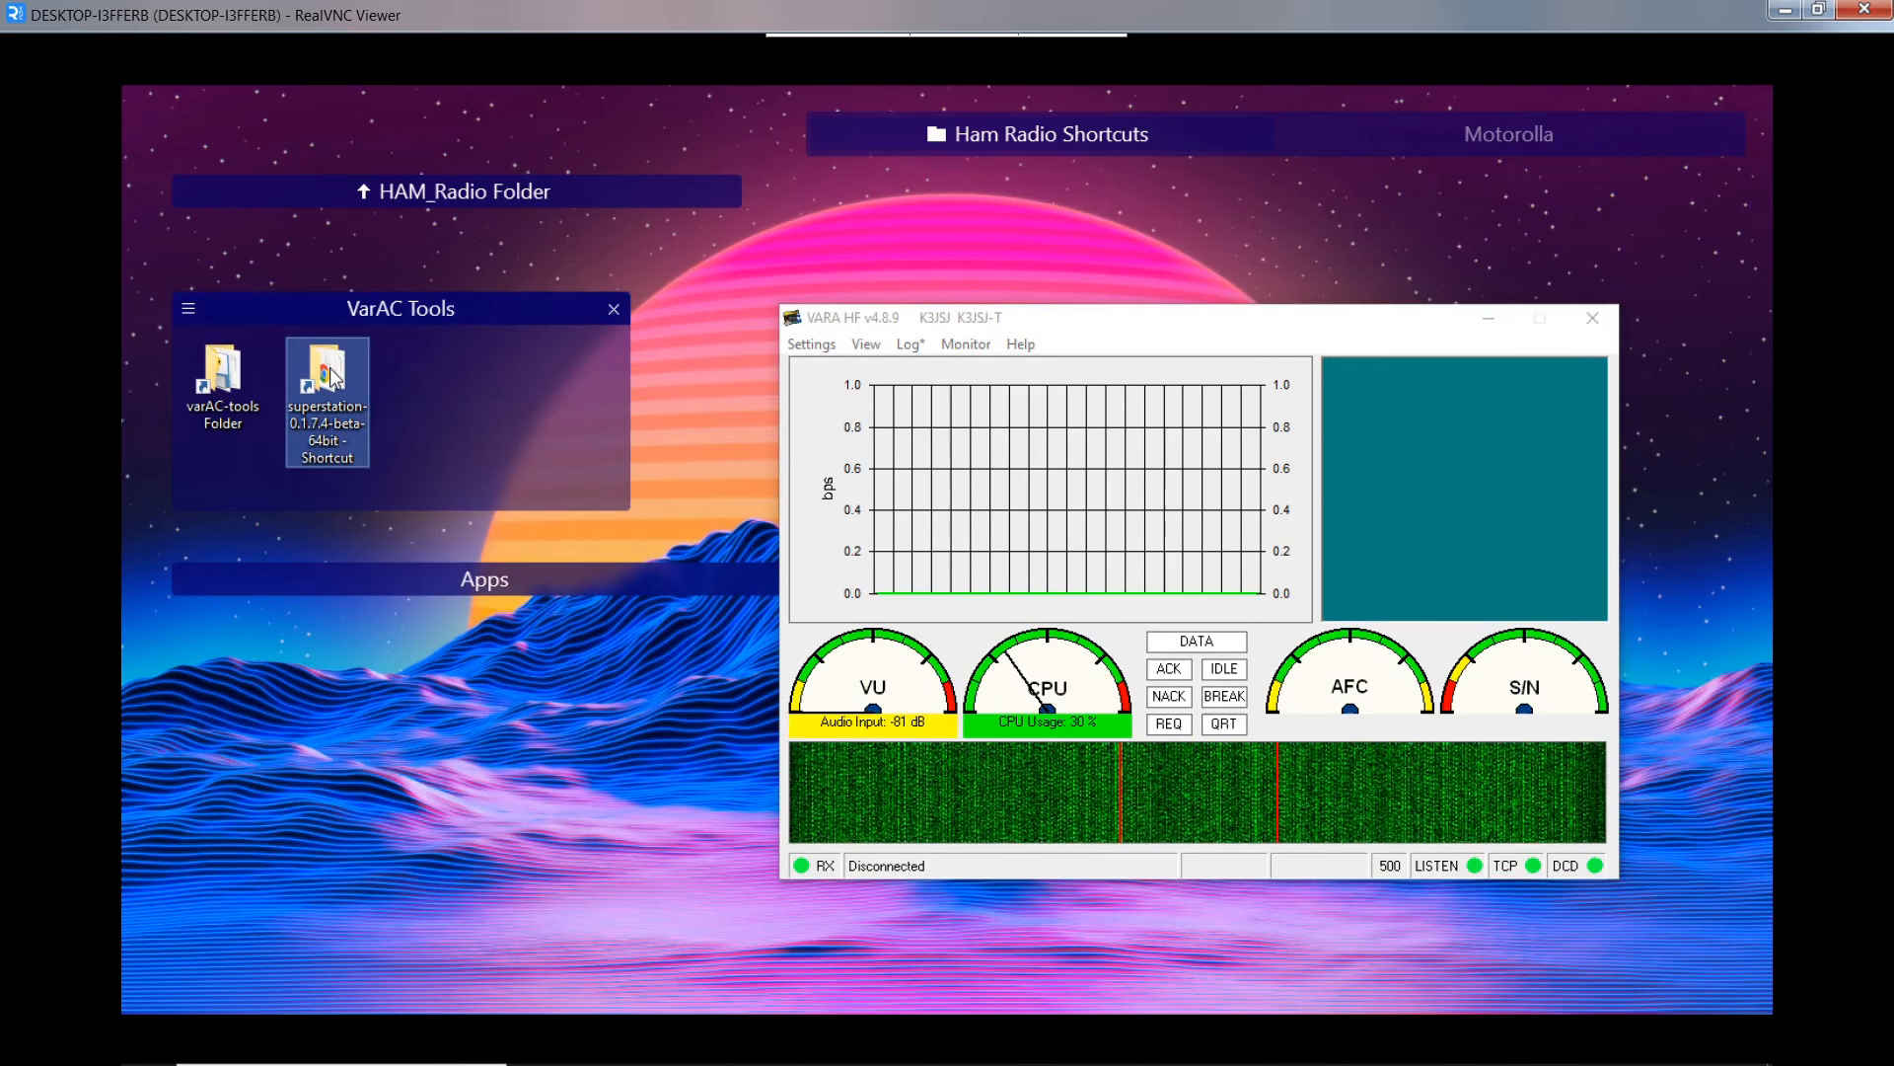
{"action": "double_click", "coordinate": [331, 378]}
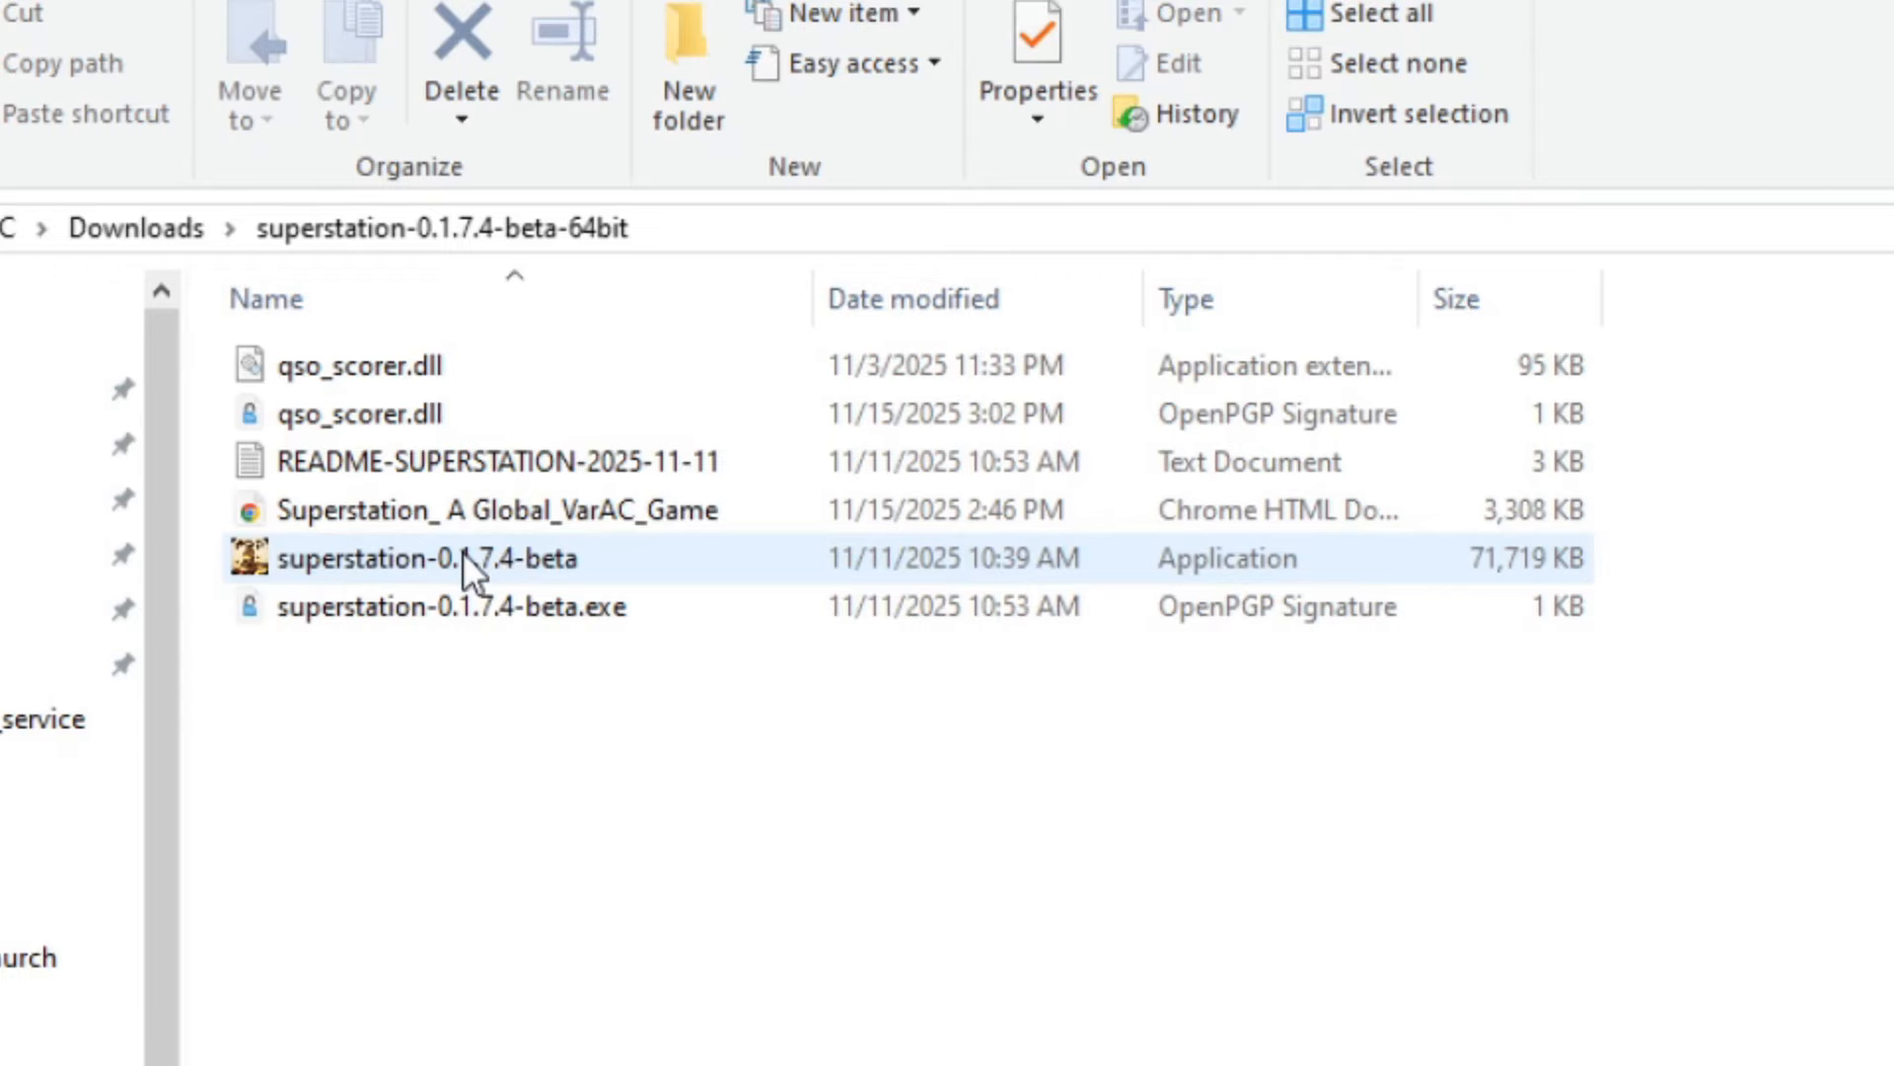
{"action": "left_click", "coordinate": [333, 570]}
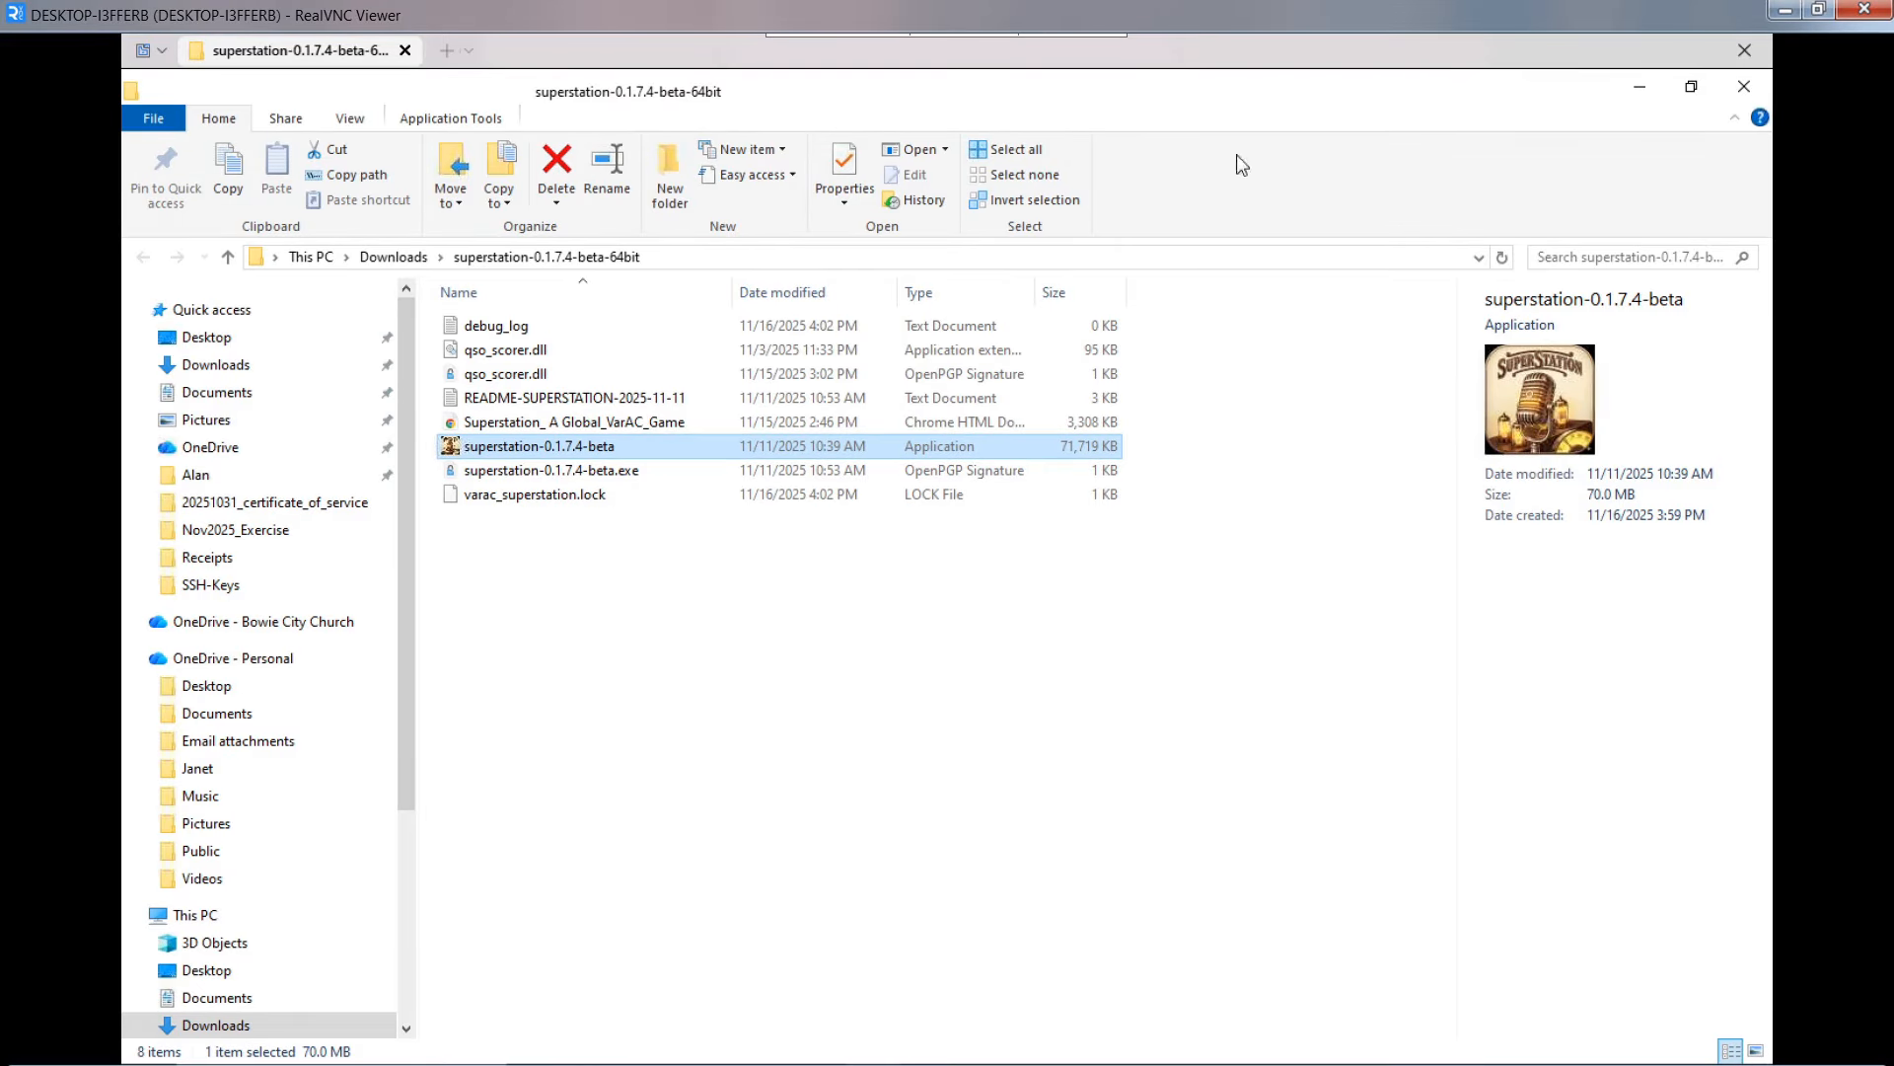
{"action": "left_click", "coordinate": [1640, 85]}
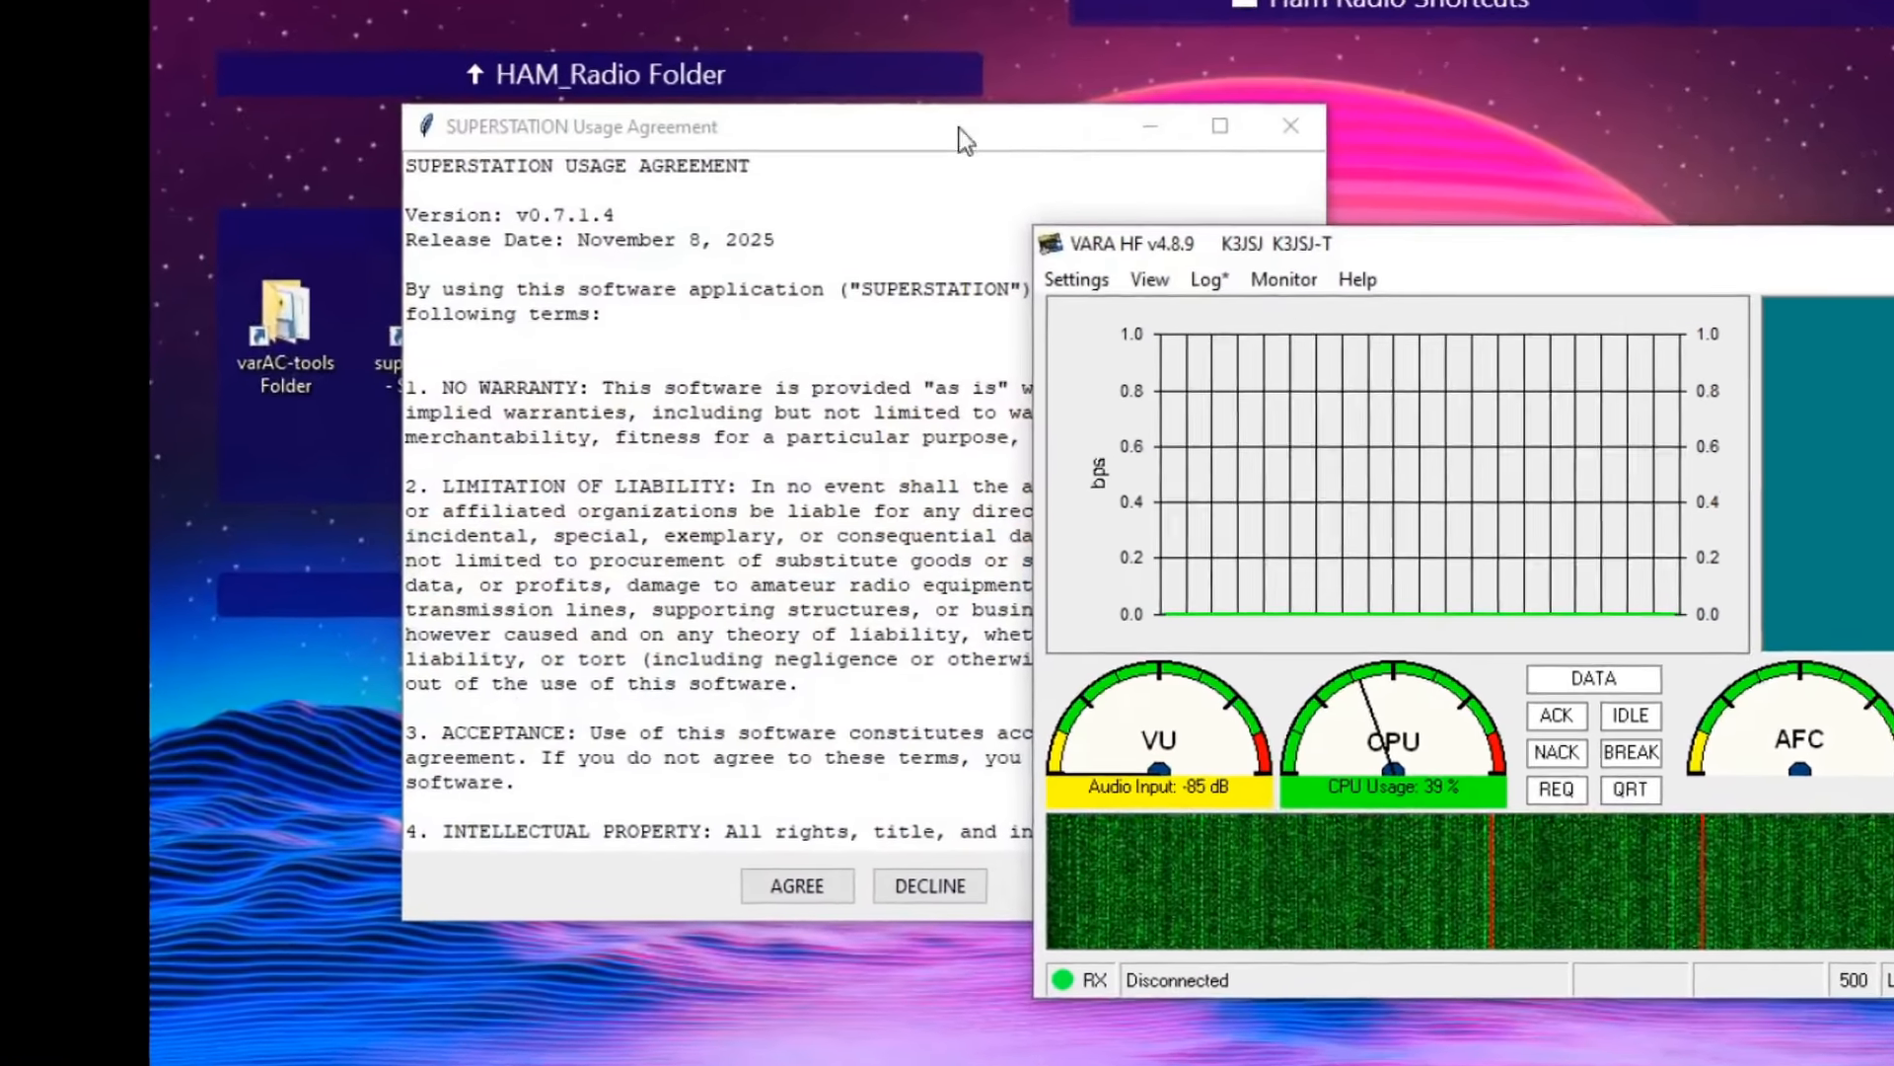
- Bring the SUPERSTATION Usage Agreement to the front, review its terms through the compliance section and agree to it
{"action": "left_click", "coordinate": [804, 193]}
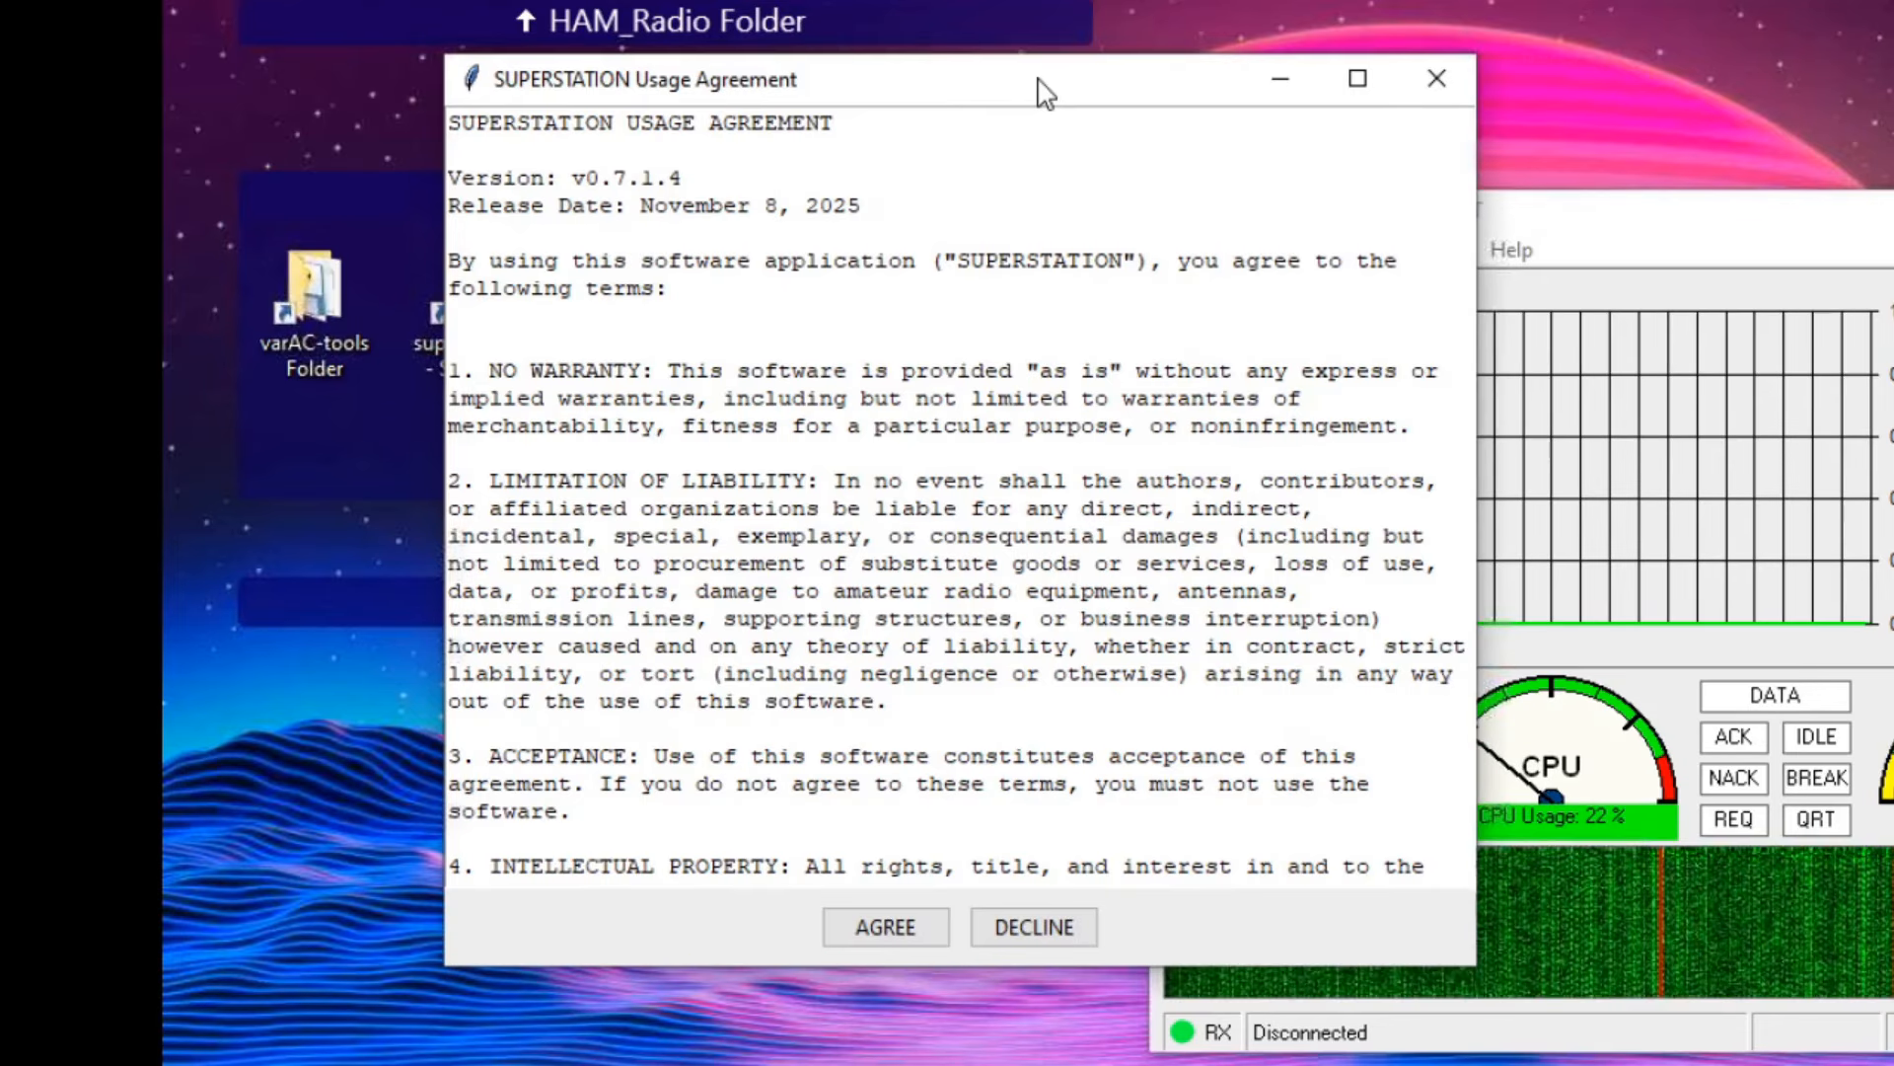
{"action": "left_click", "coordinate": [889, 320]}
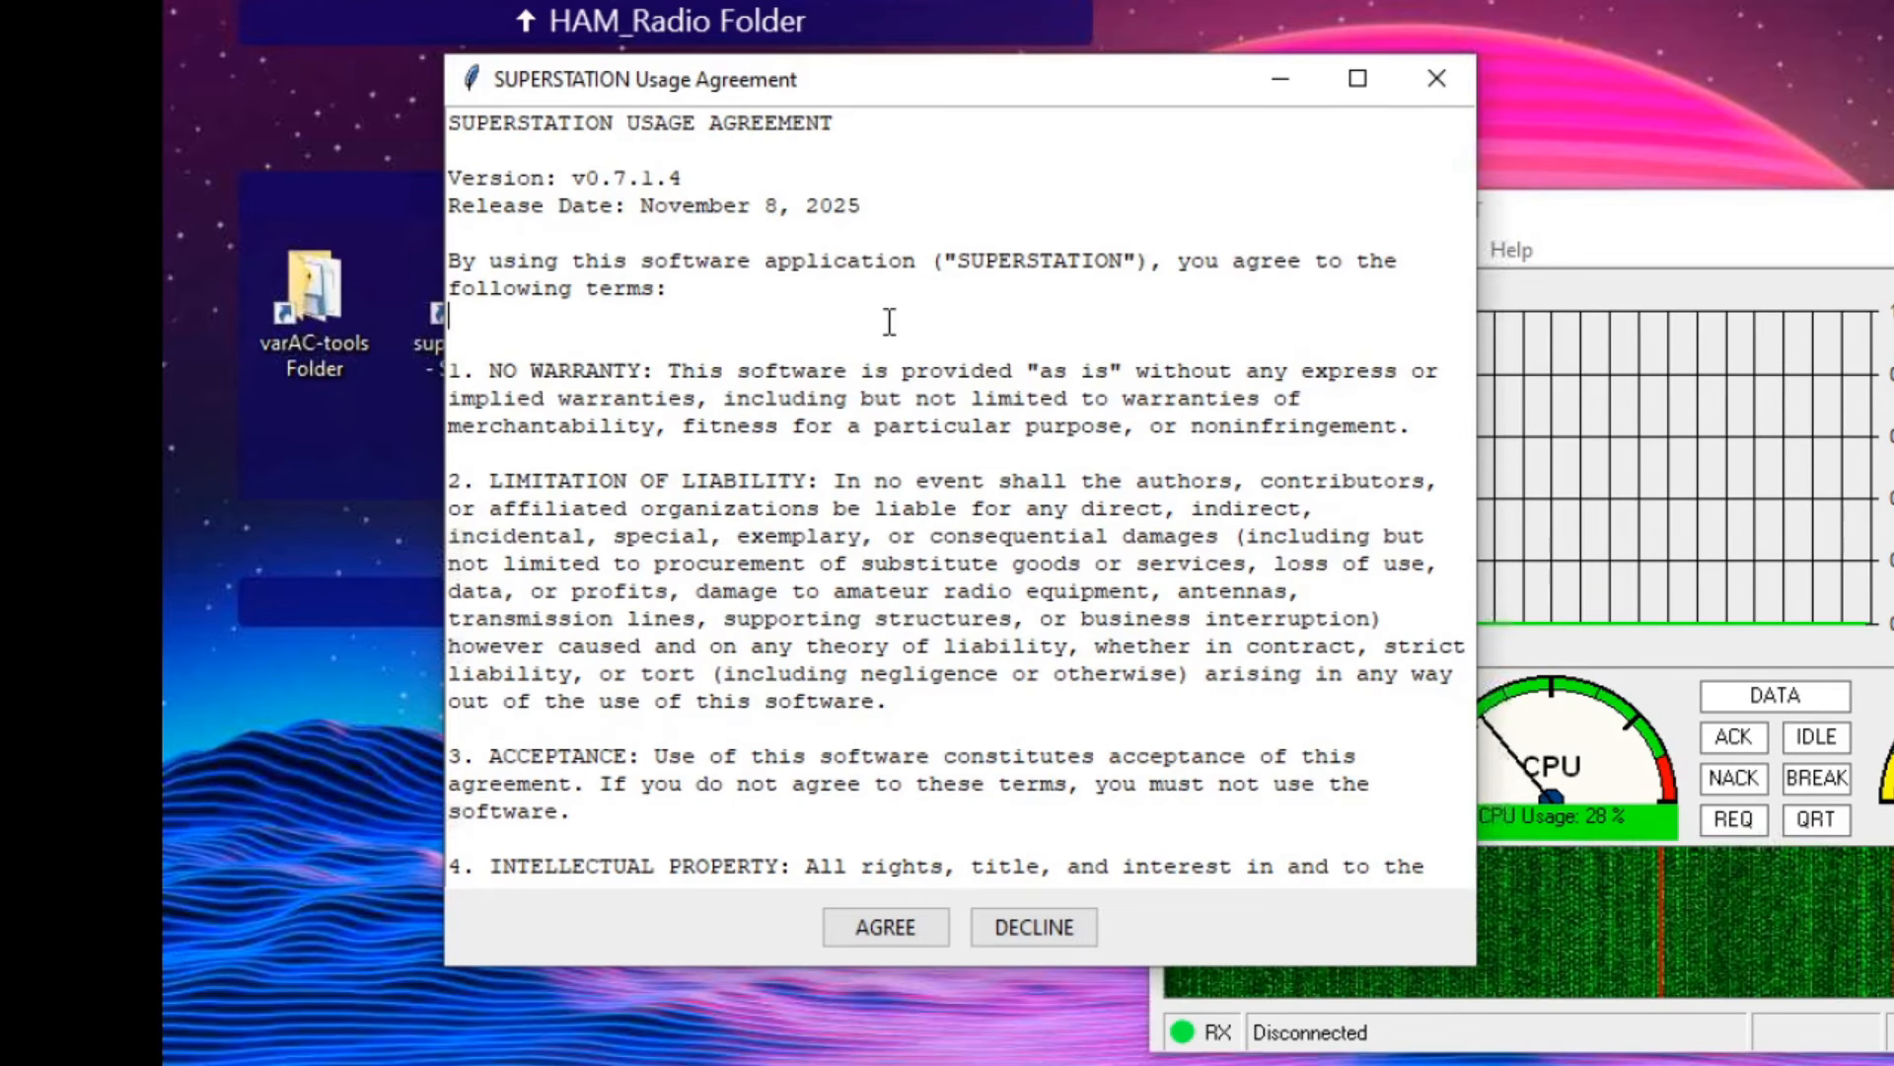
{"action": "scroll", "coordinate": [889, 321], "scroll_direction": "down", "scroll_amount": 1}
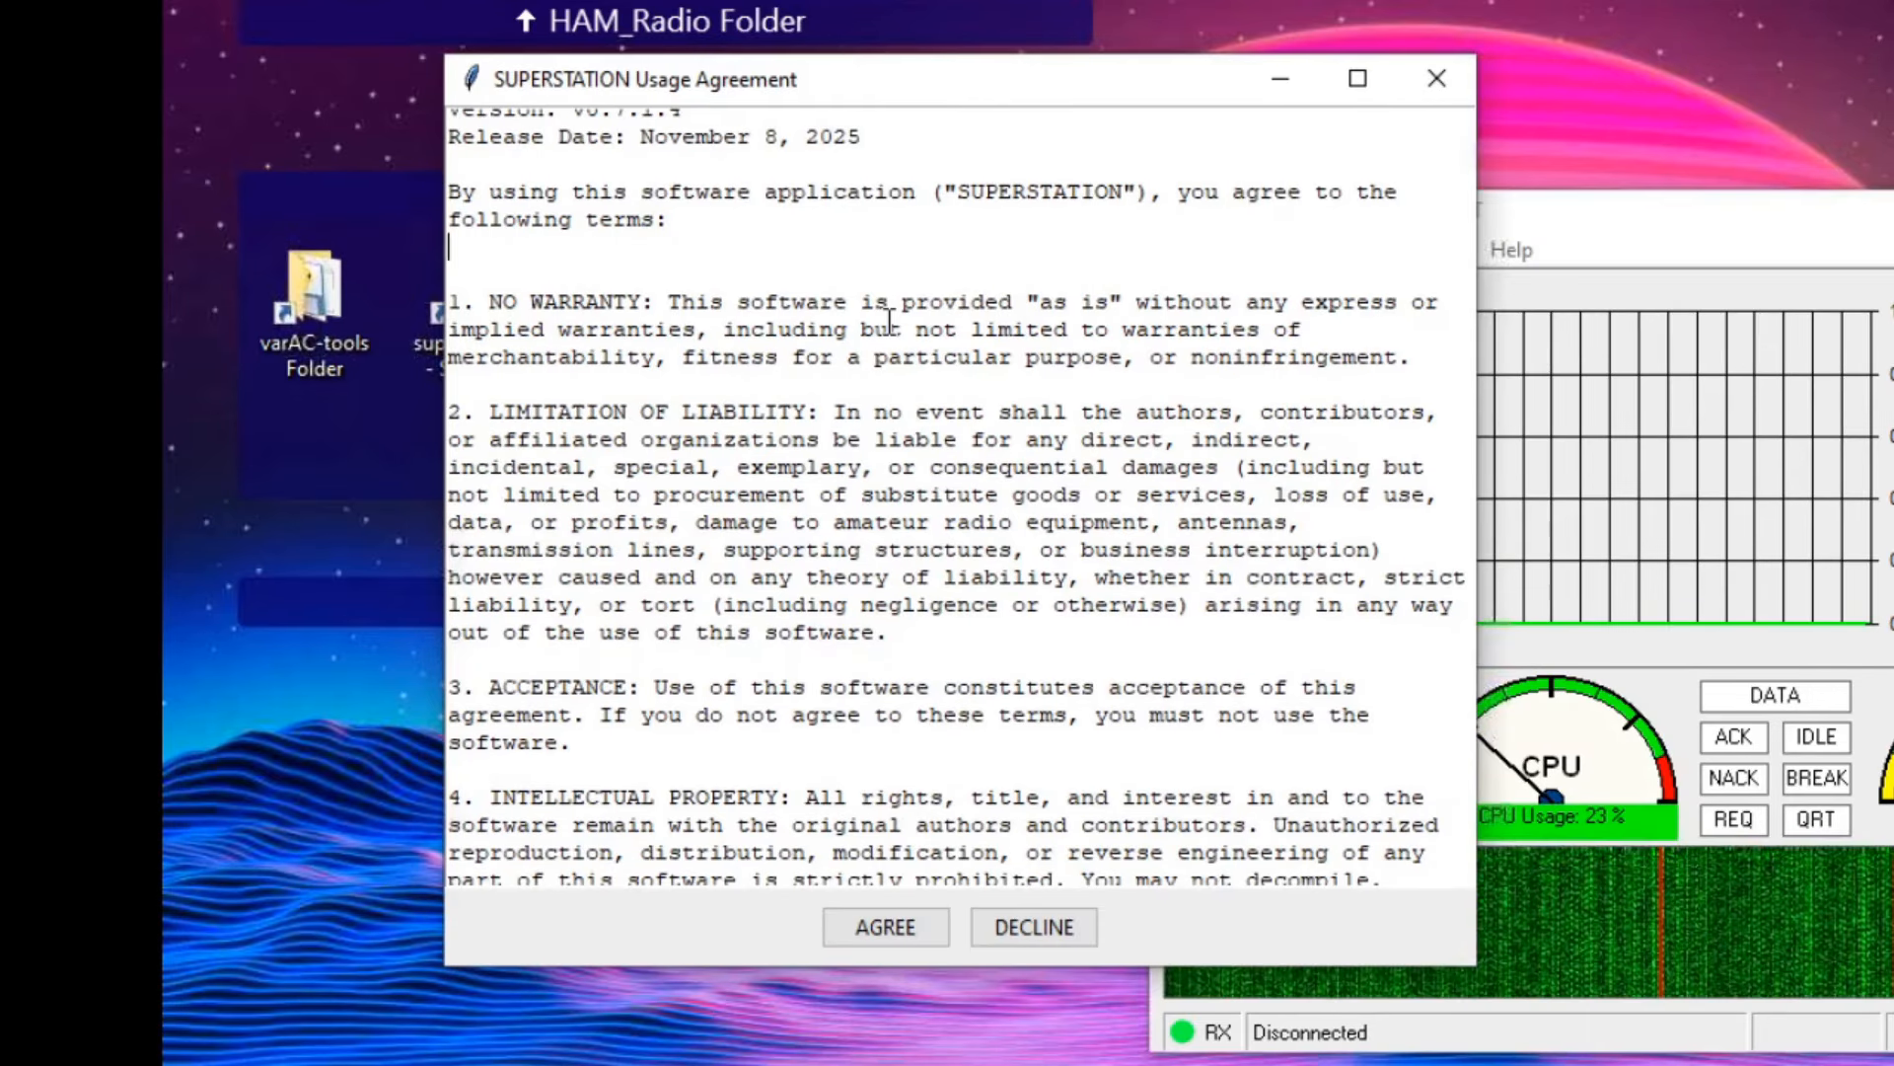
{"action": "scroll", "coordinate": [889, 320], "scroll_direction": "down", "scroll_amount": 1}
{"action": "scroll", "coordinate": [889, 320], "scroll_direction": "down", "scroll_amount": 3}
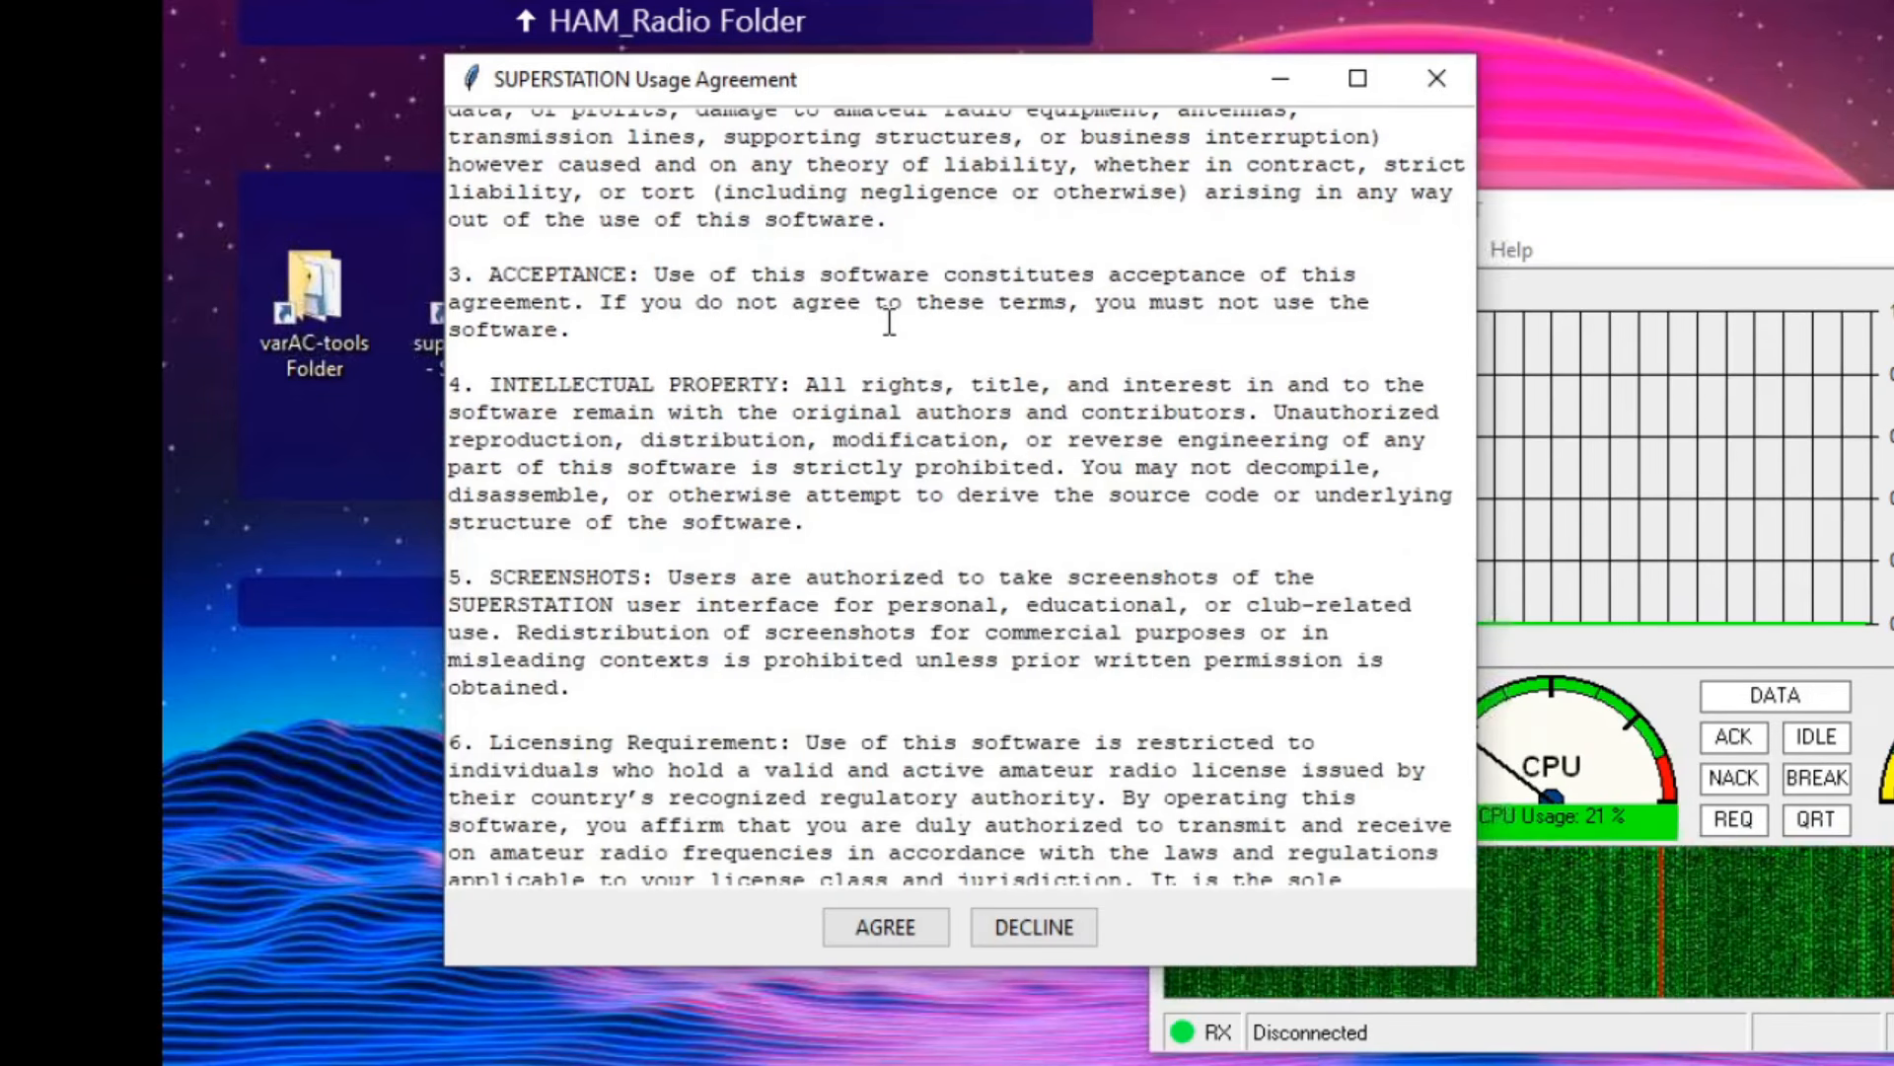
{"action": "scroll", "coordinate": [889, 321], "scroll_direction": "up", "scroll_amount": 4}
{"action": "scroll", "coordinate": [889, 320], "scroll_direction": "down", "scroll_amount": 4}
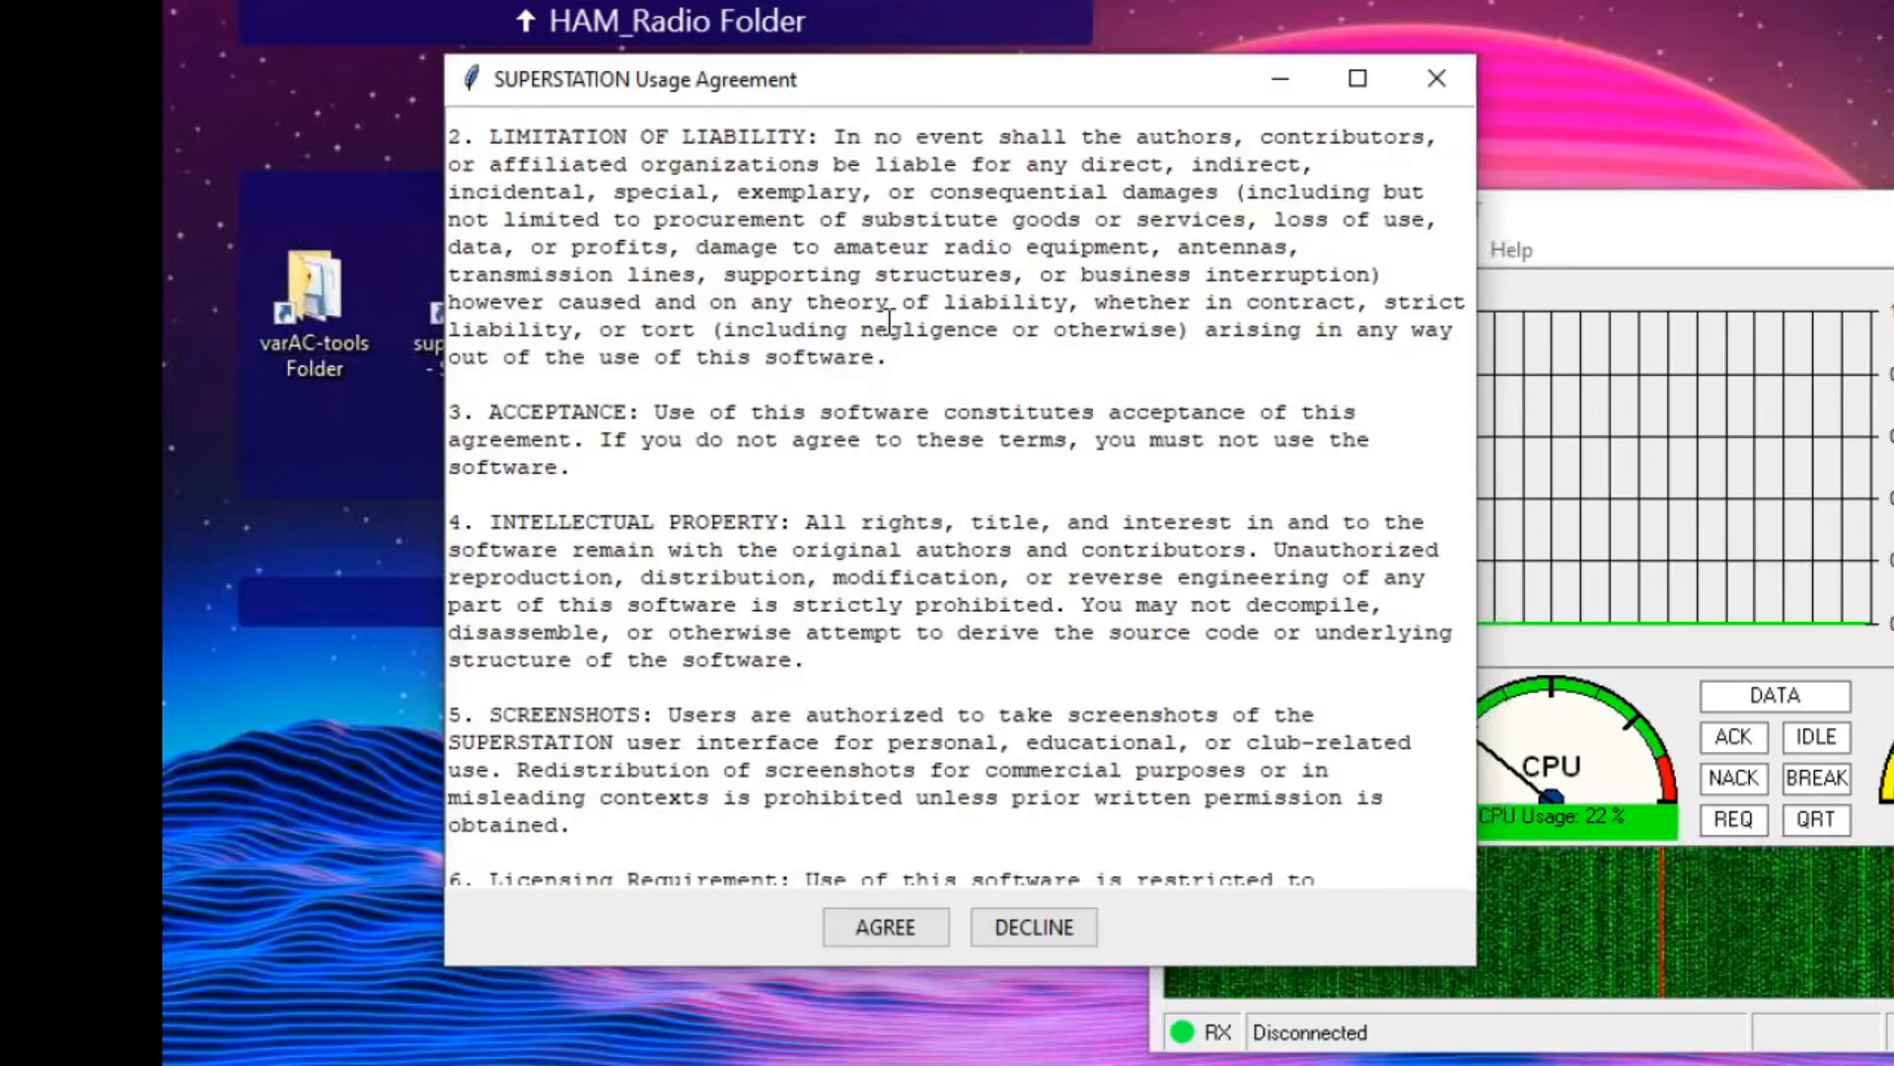
{"action": "scroll", "coordinate": [889, 320], "scroll_direction": "down", "scroll_amount": 1}
{"action": "scroll", "coordinate": [889, 320], "scroll_direction": "down", "scroll_amount": 3}
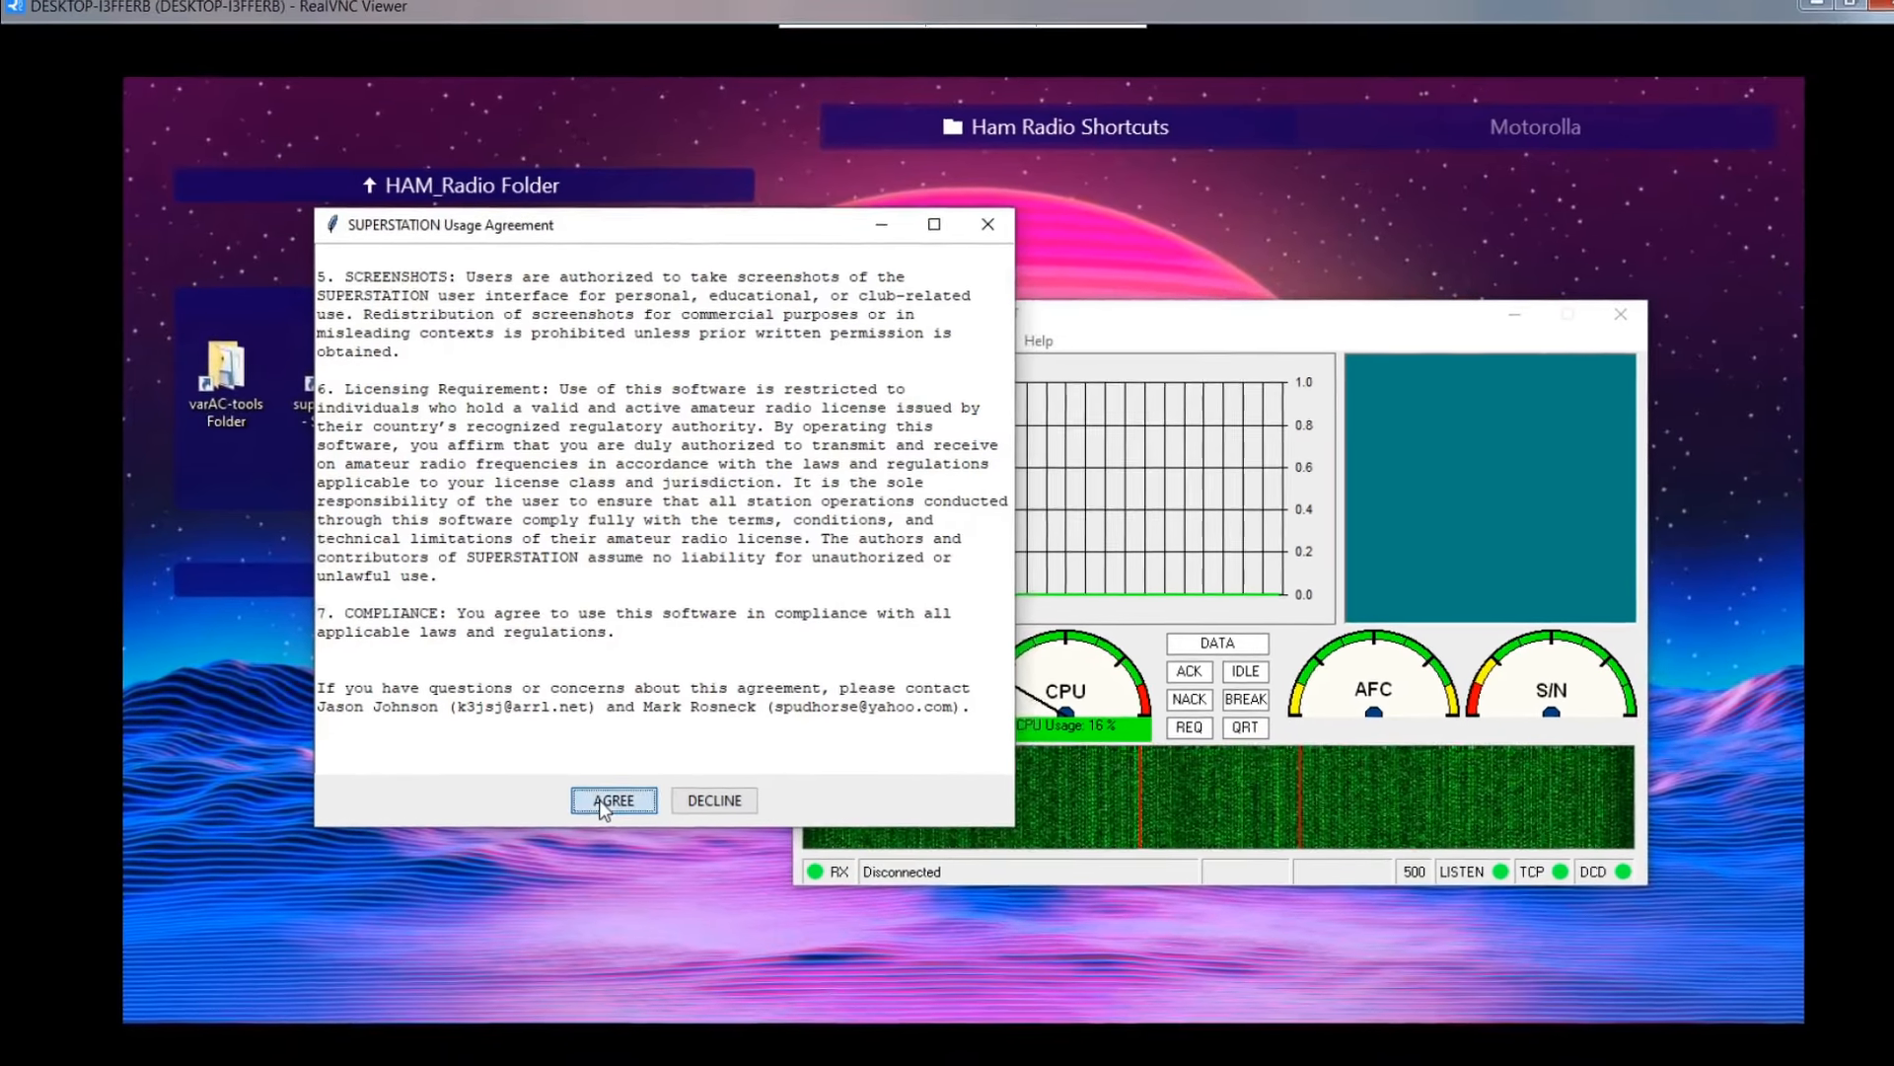
{"action": "left_click", "coordinate": [651, 823]}
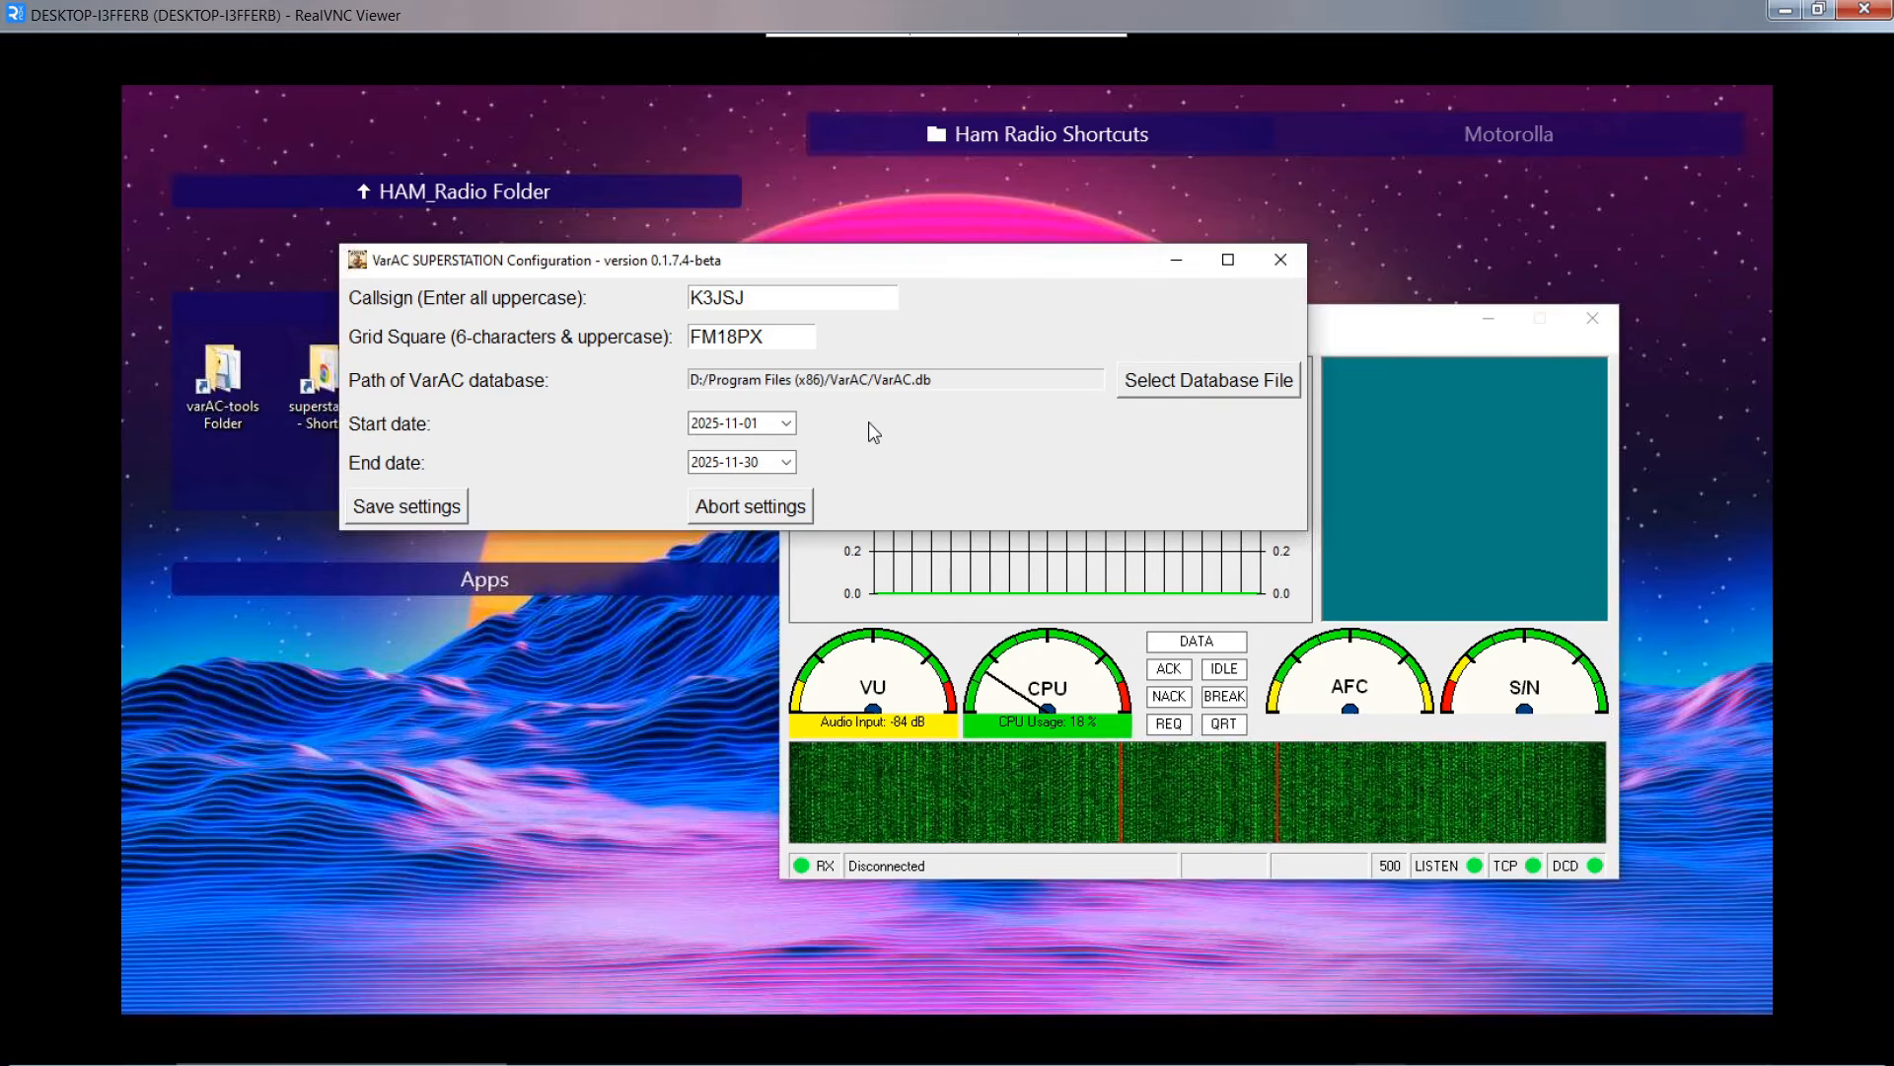
- Set the start date to 2025-11-01 in the SUPERSTATION configuration
{"action": "left_click", "coordinate": [787, 423]}
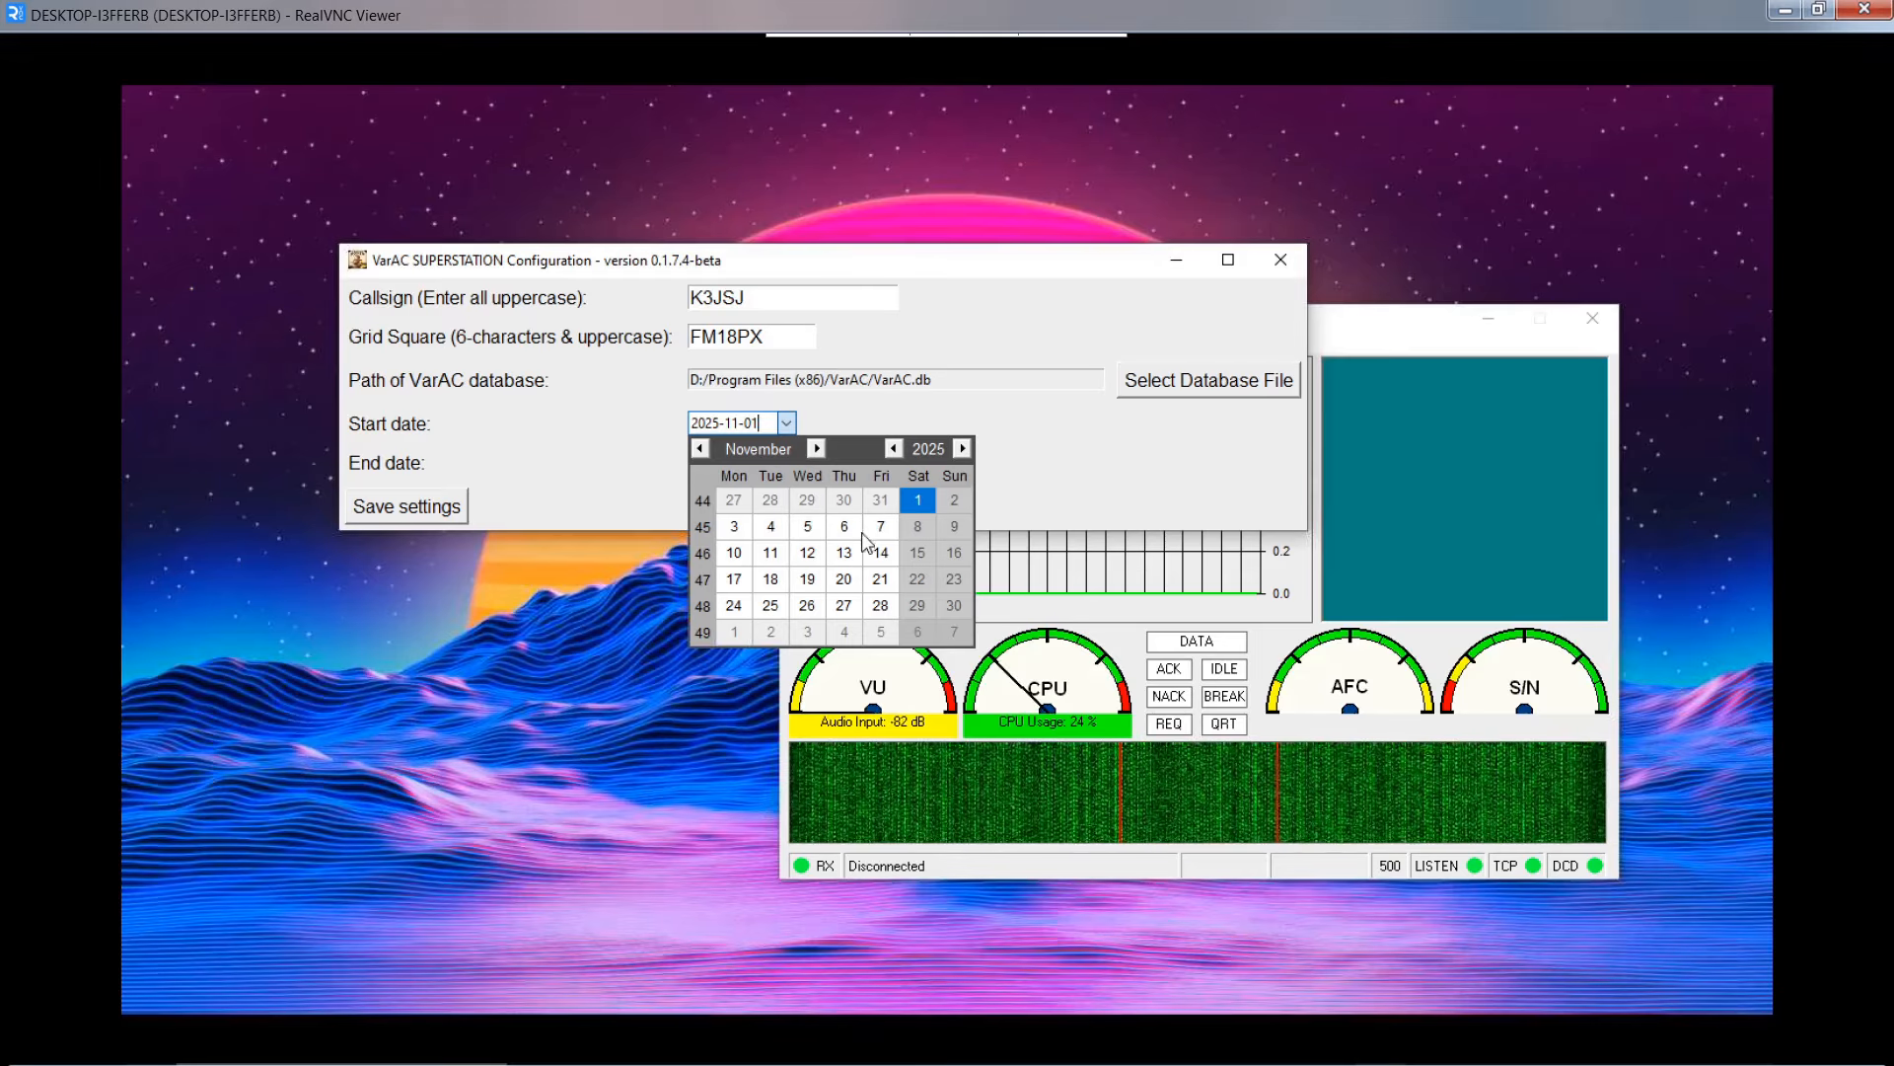
{"action": "left_click", "coordinate": [918, 503]}
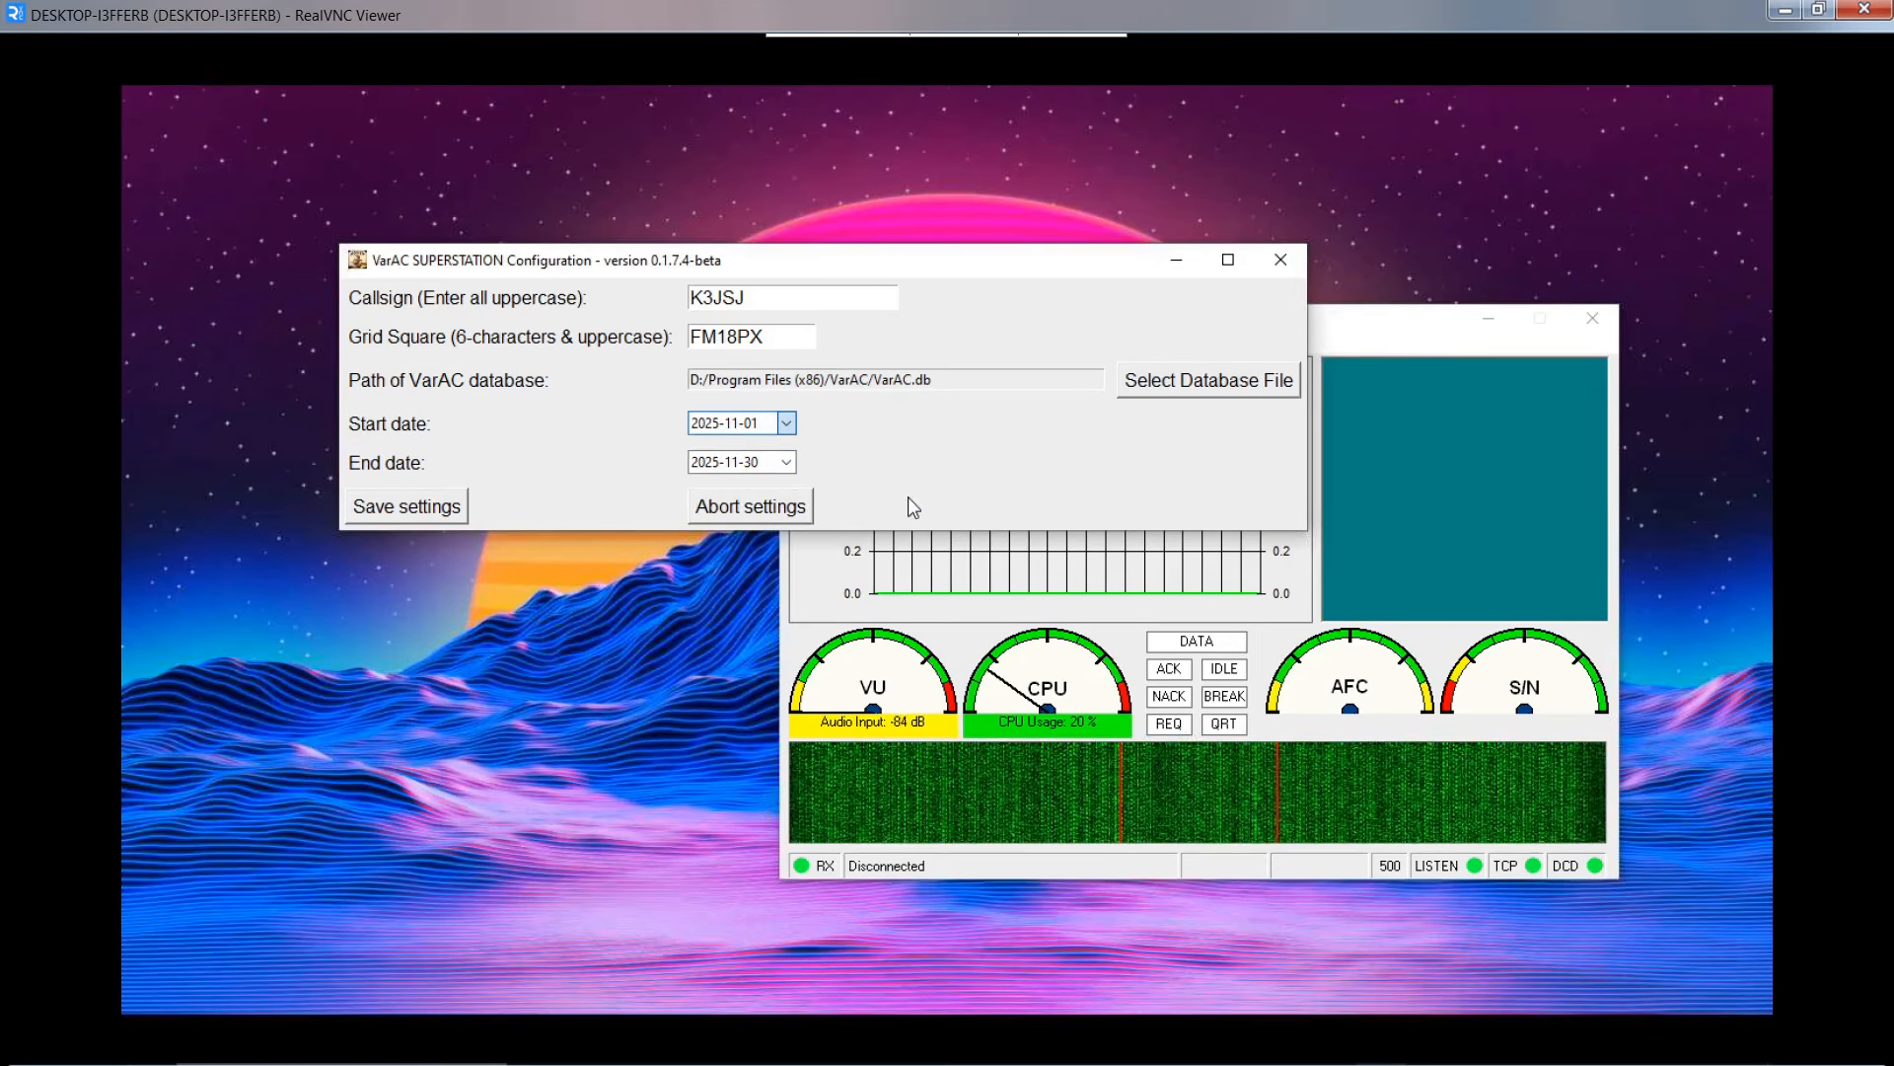
{"action": "left_click", "coordinate": [788, 423]}
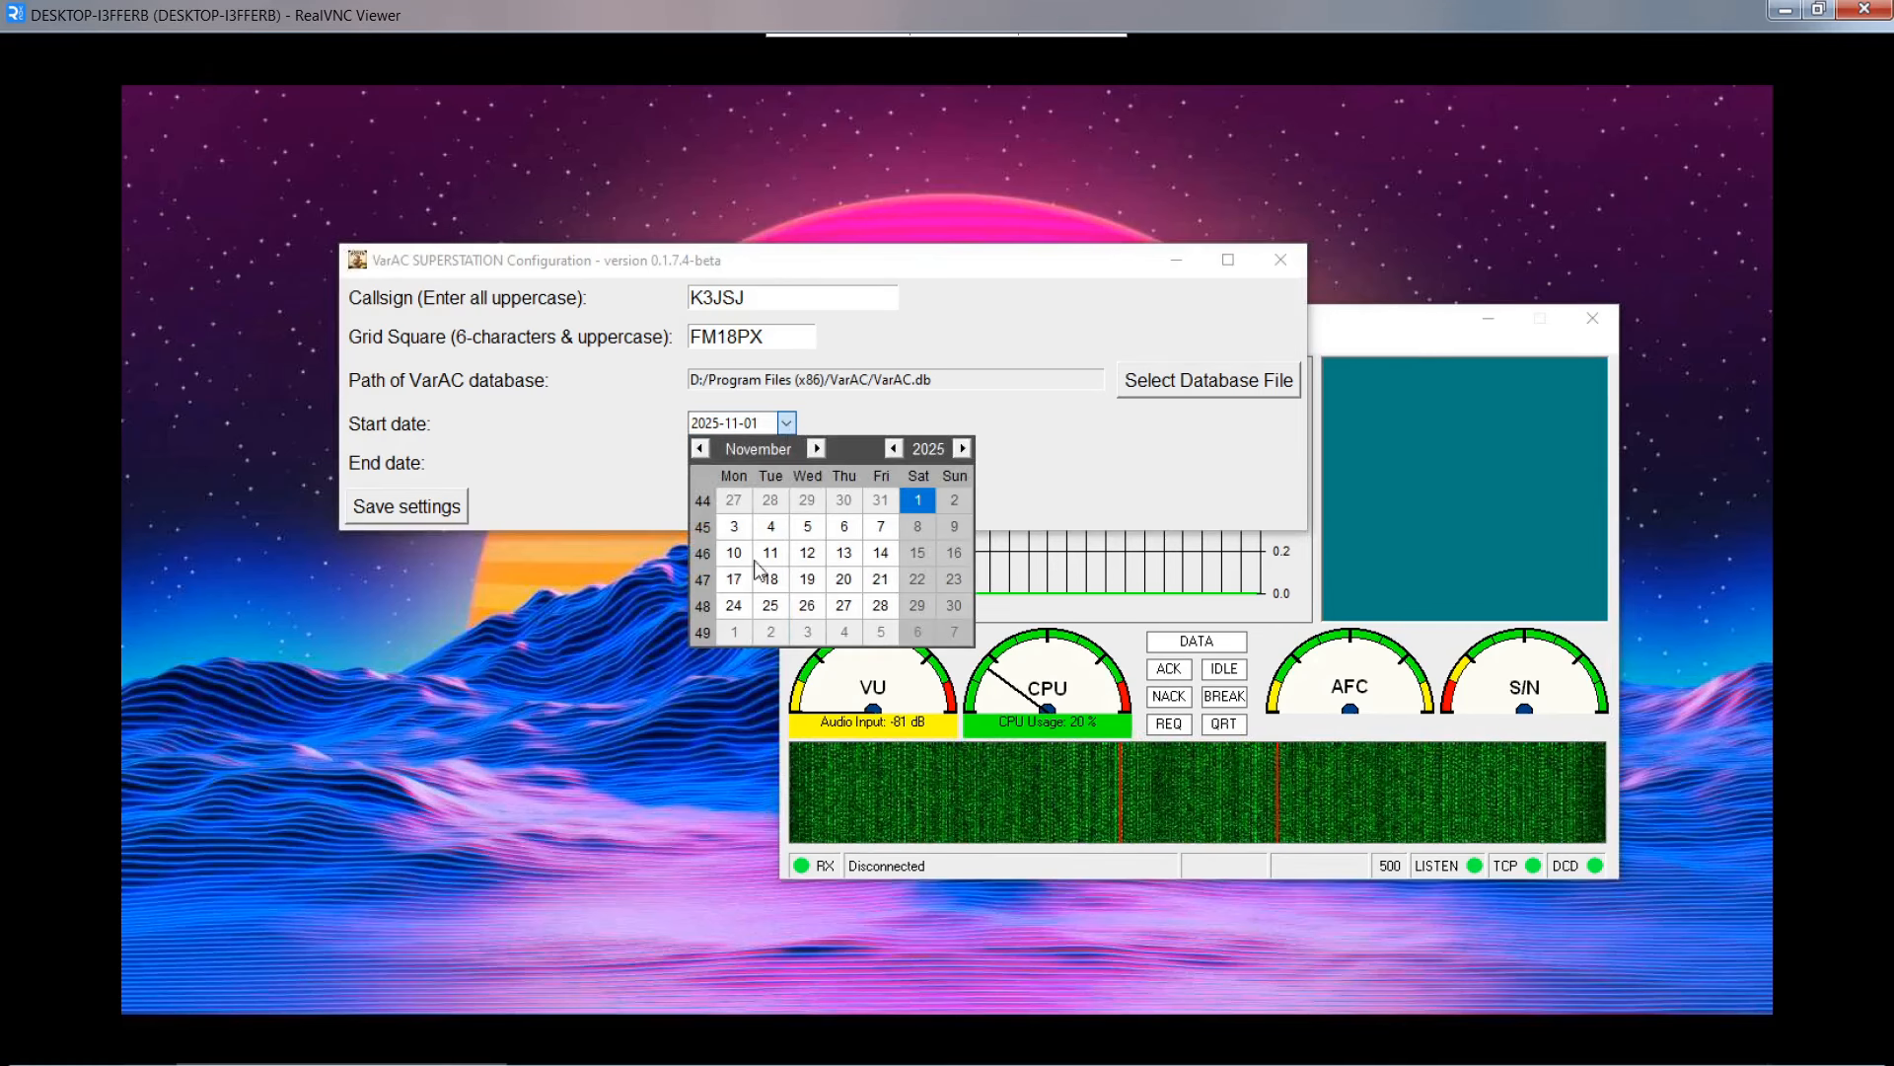
{"action": "left_click", "coordinate": [1032, 448]}
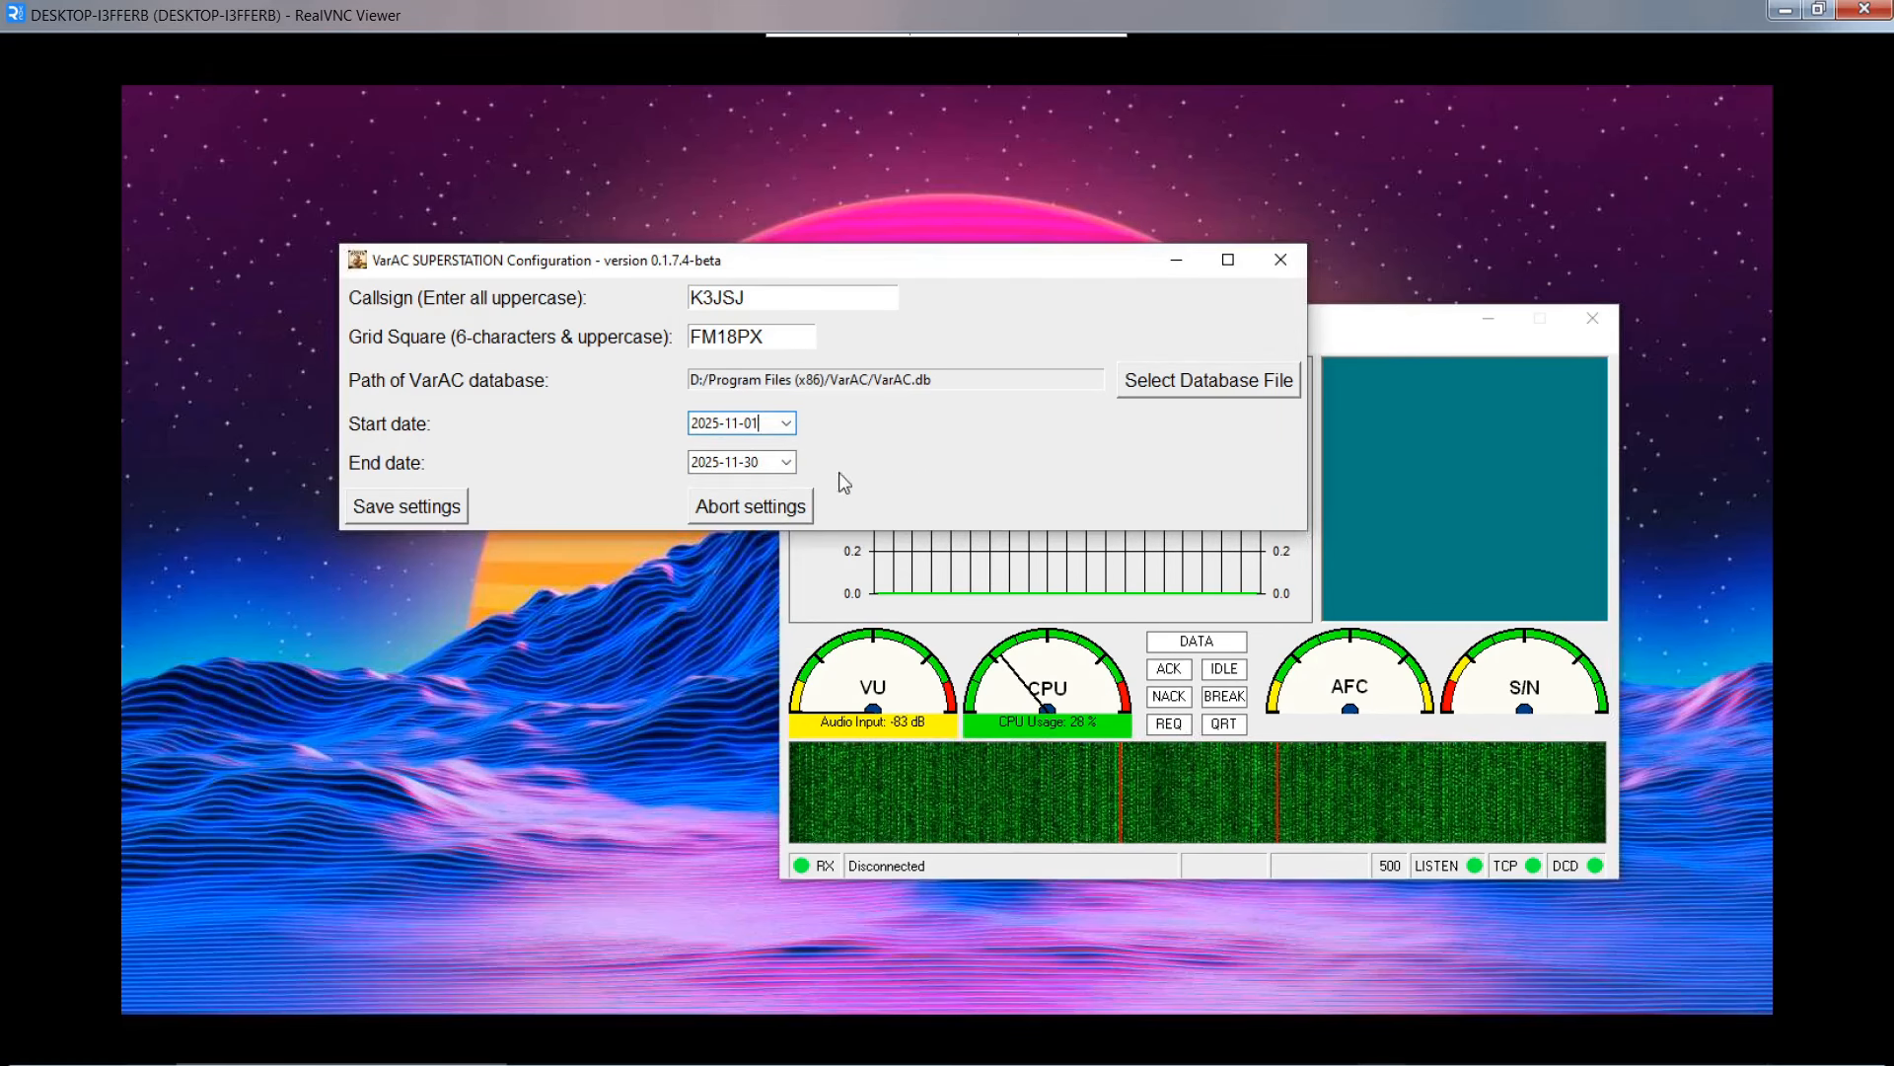
- Set the end date to 2025-11-30, save the SUPERSTATION settings and acknowledge the alert
{"action": "left_click", "coordinate": [787, 462]}
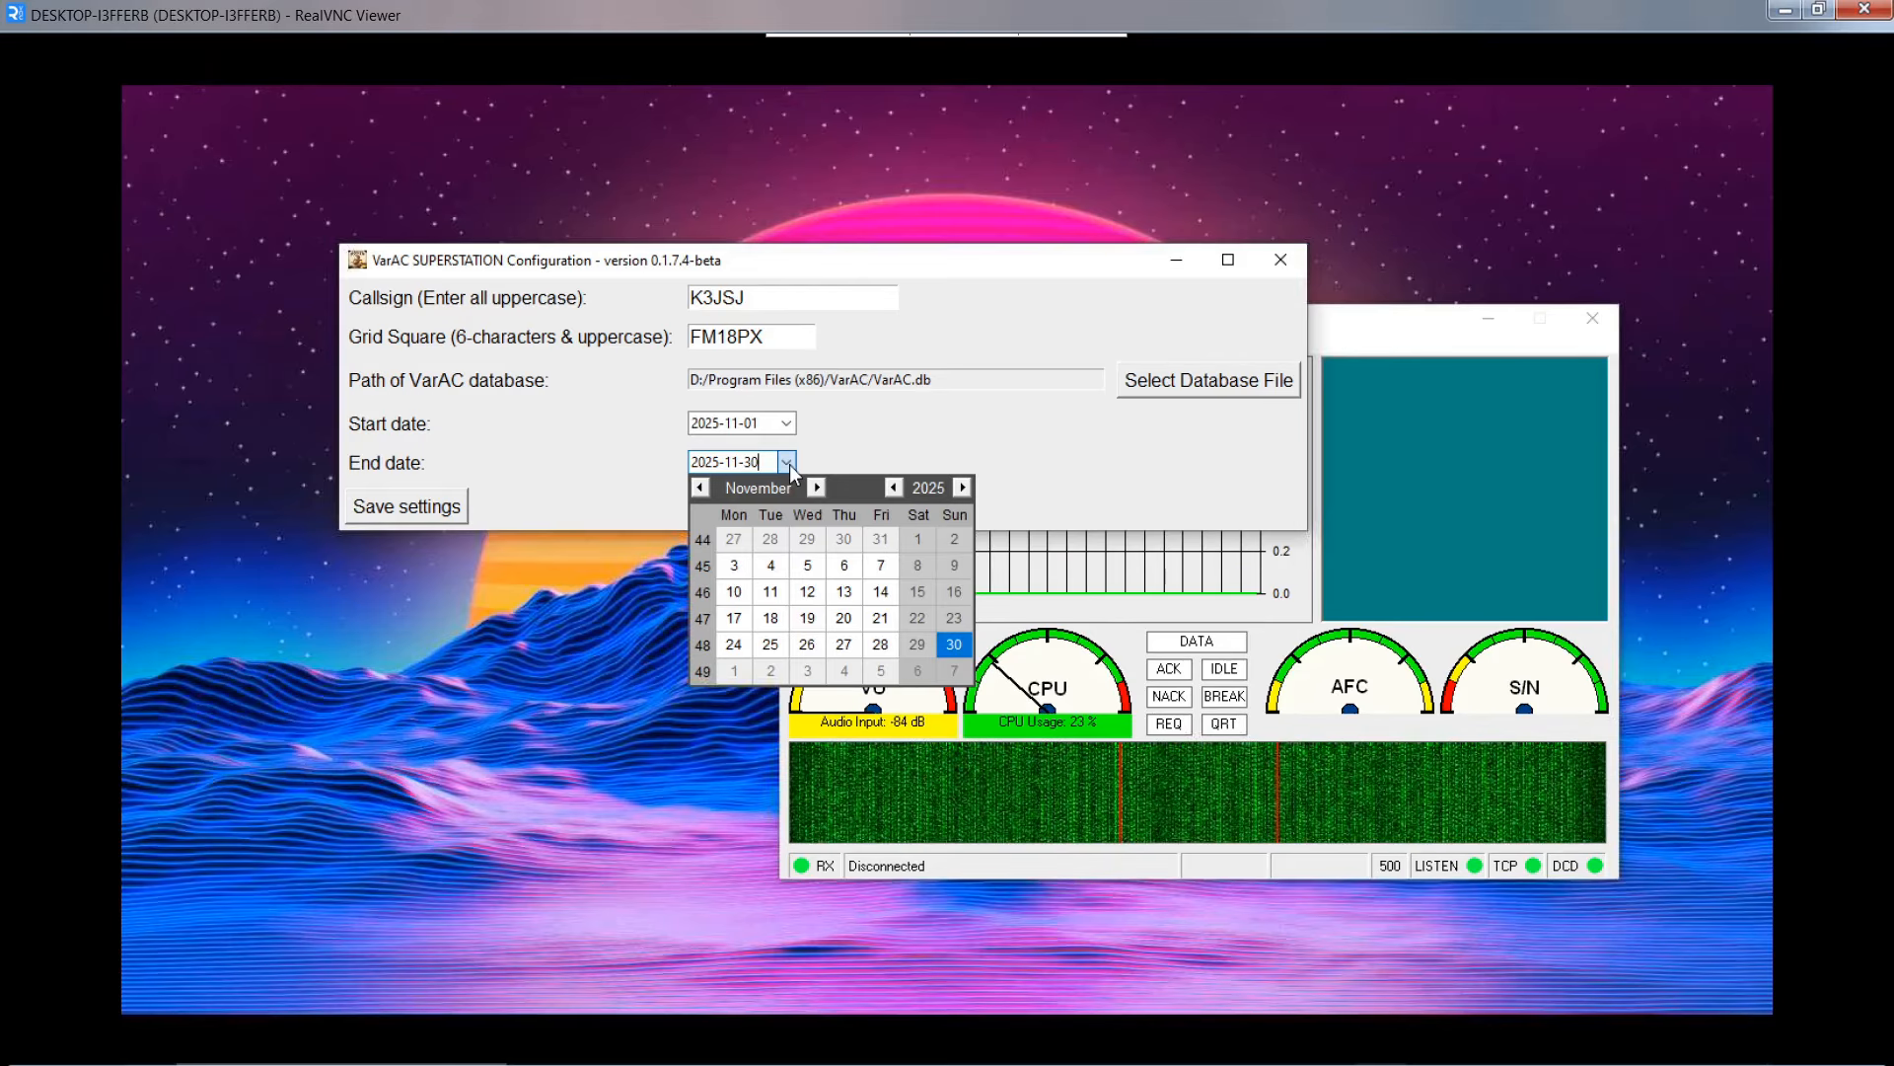
{"action": "left_click", "coordinate": [952, 641]}
{"action": "left_click", "coordinate": [426, 513]}
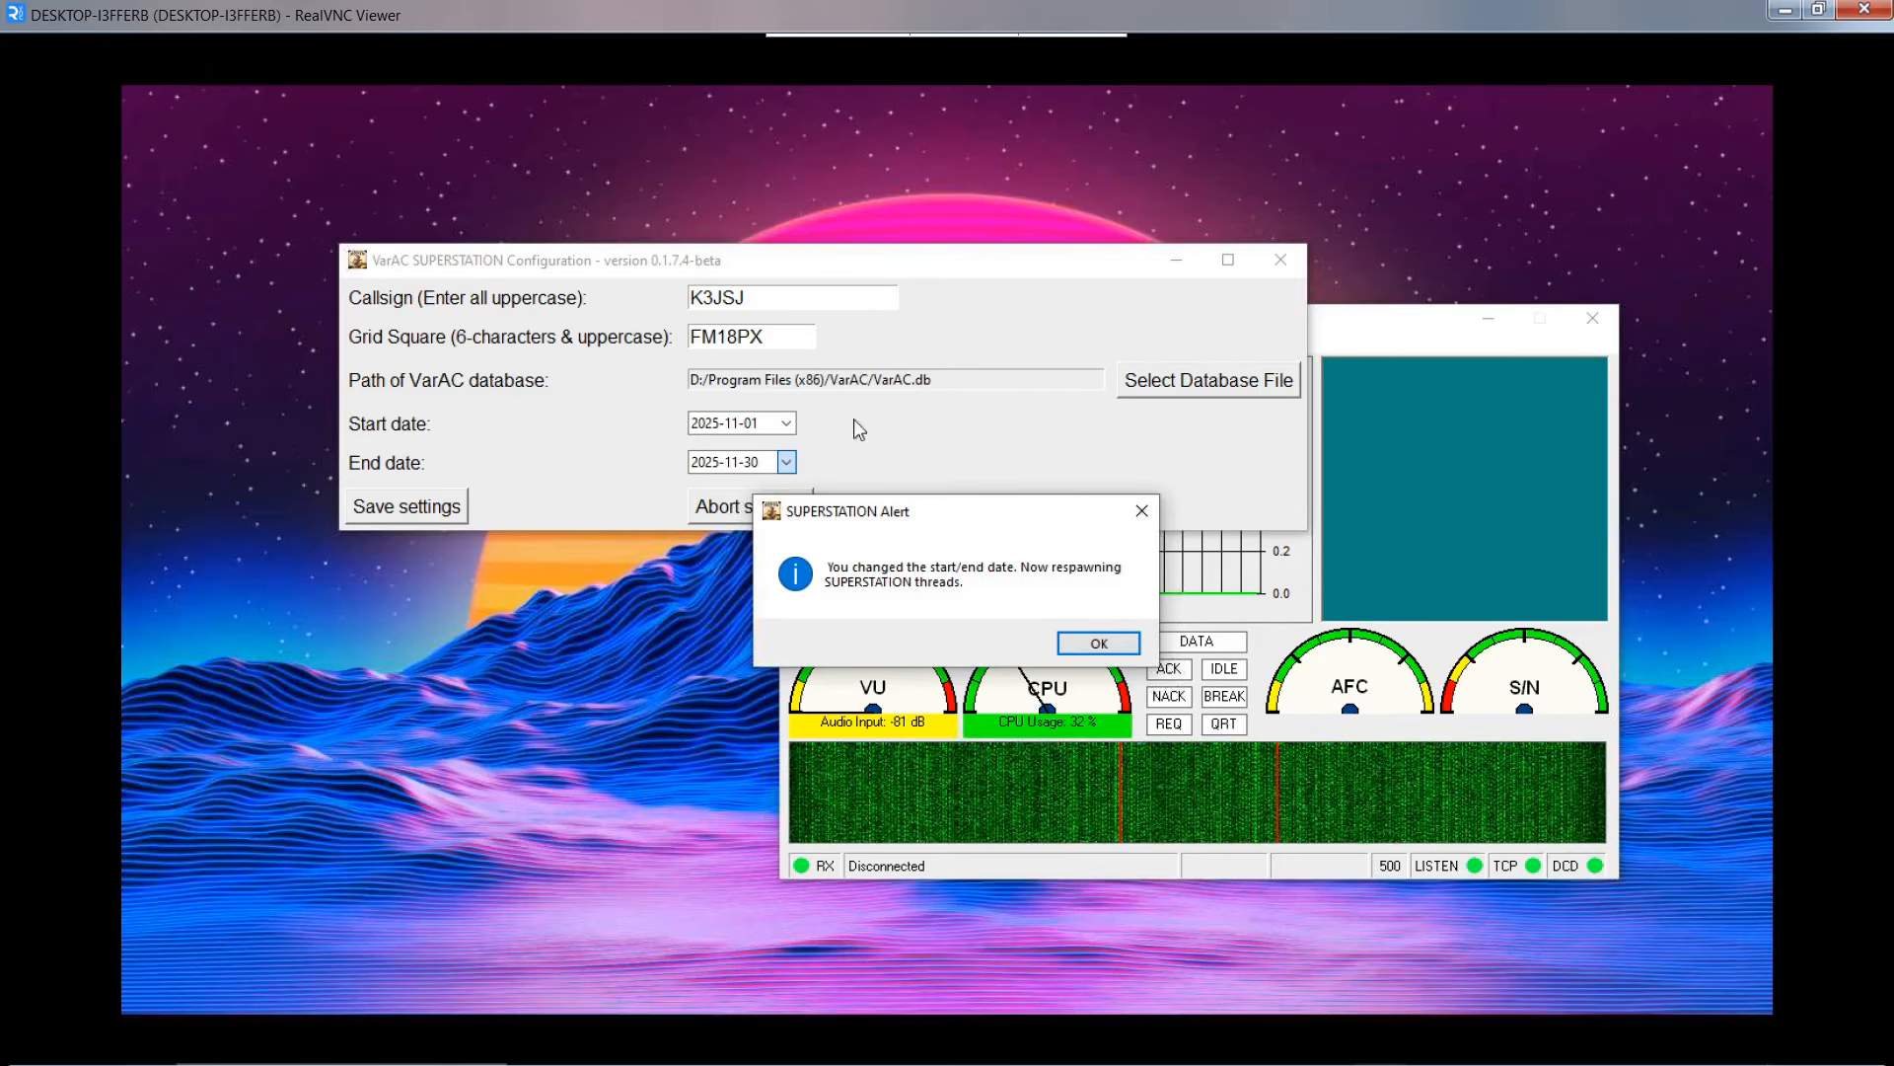
{"action": "left_click", "coordinate": [1096, 643]}
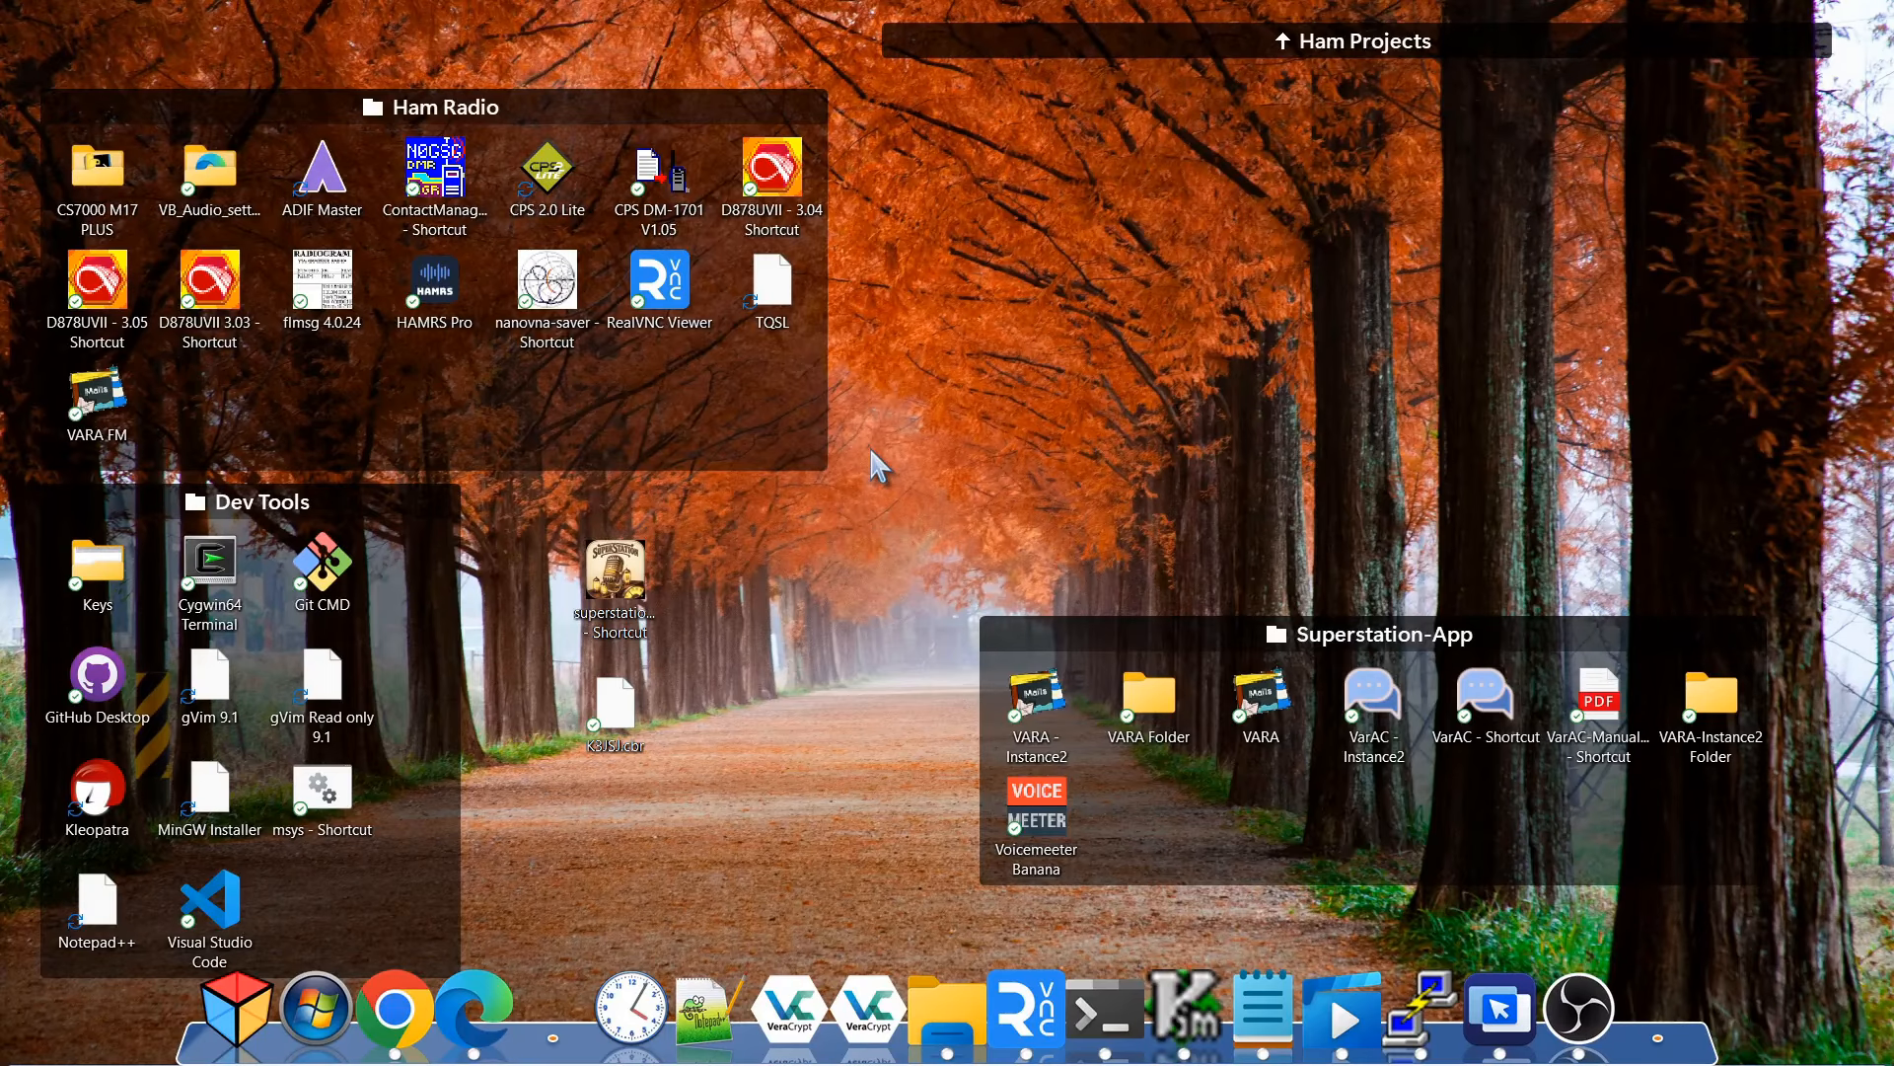
- Switch to the local Windows Settings and open the About your PC page to check the device specifications
{"action": "key", "text": "super"}
{"action": "type", "text": "about"}
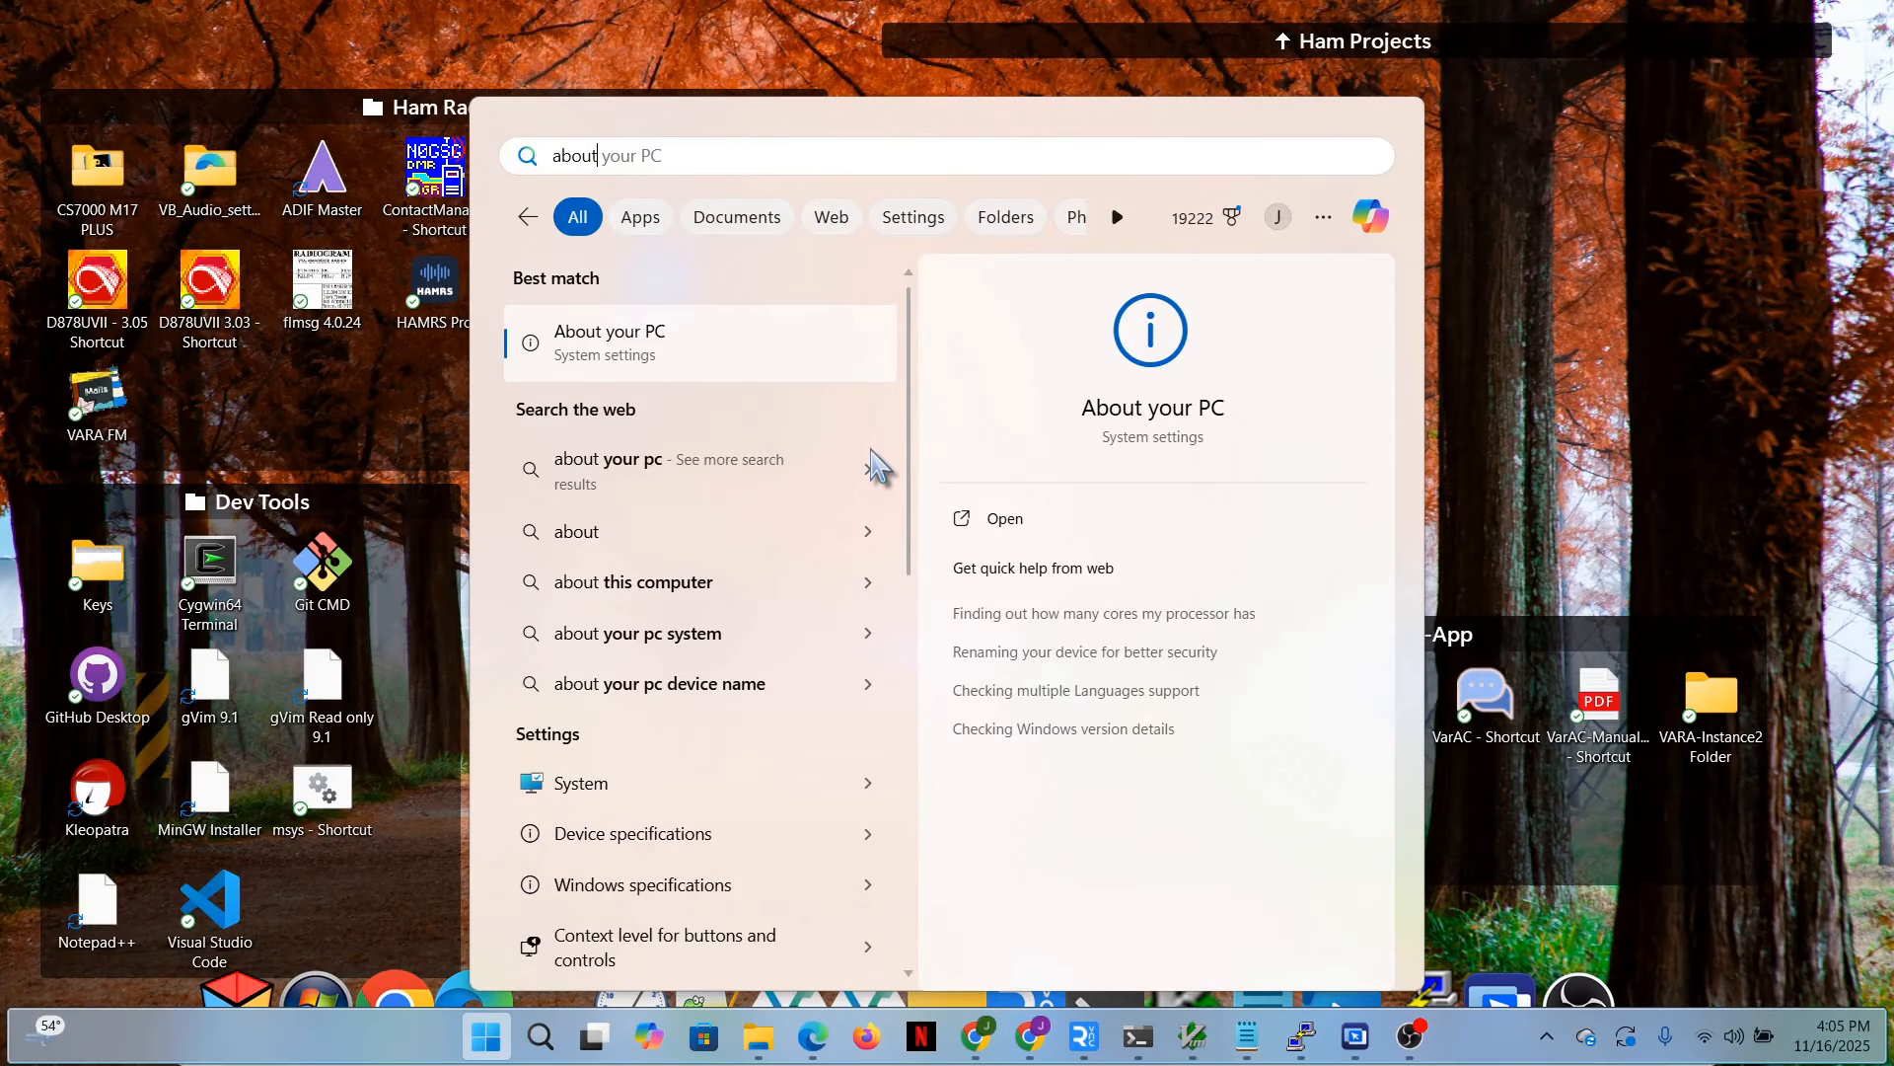
{"action": "key", "text": "Return"}
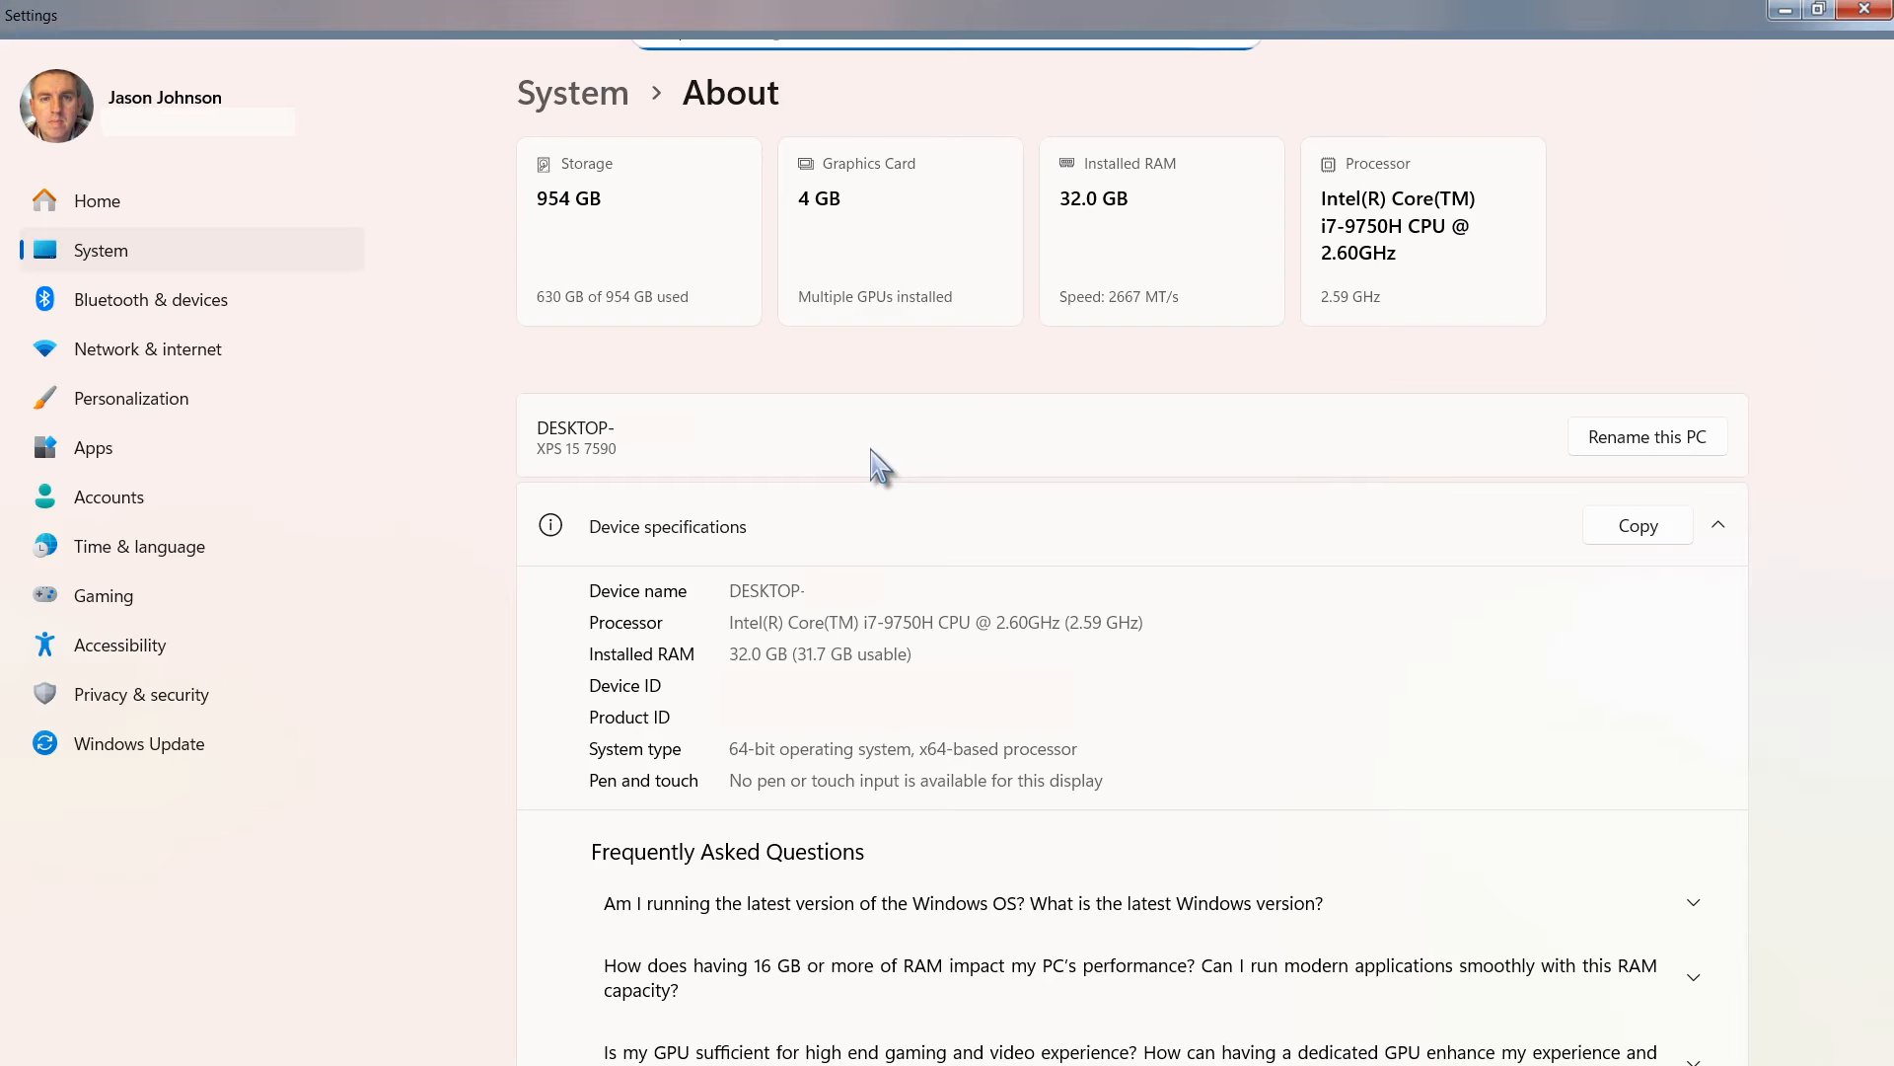